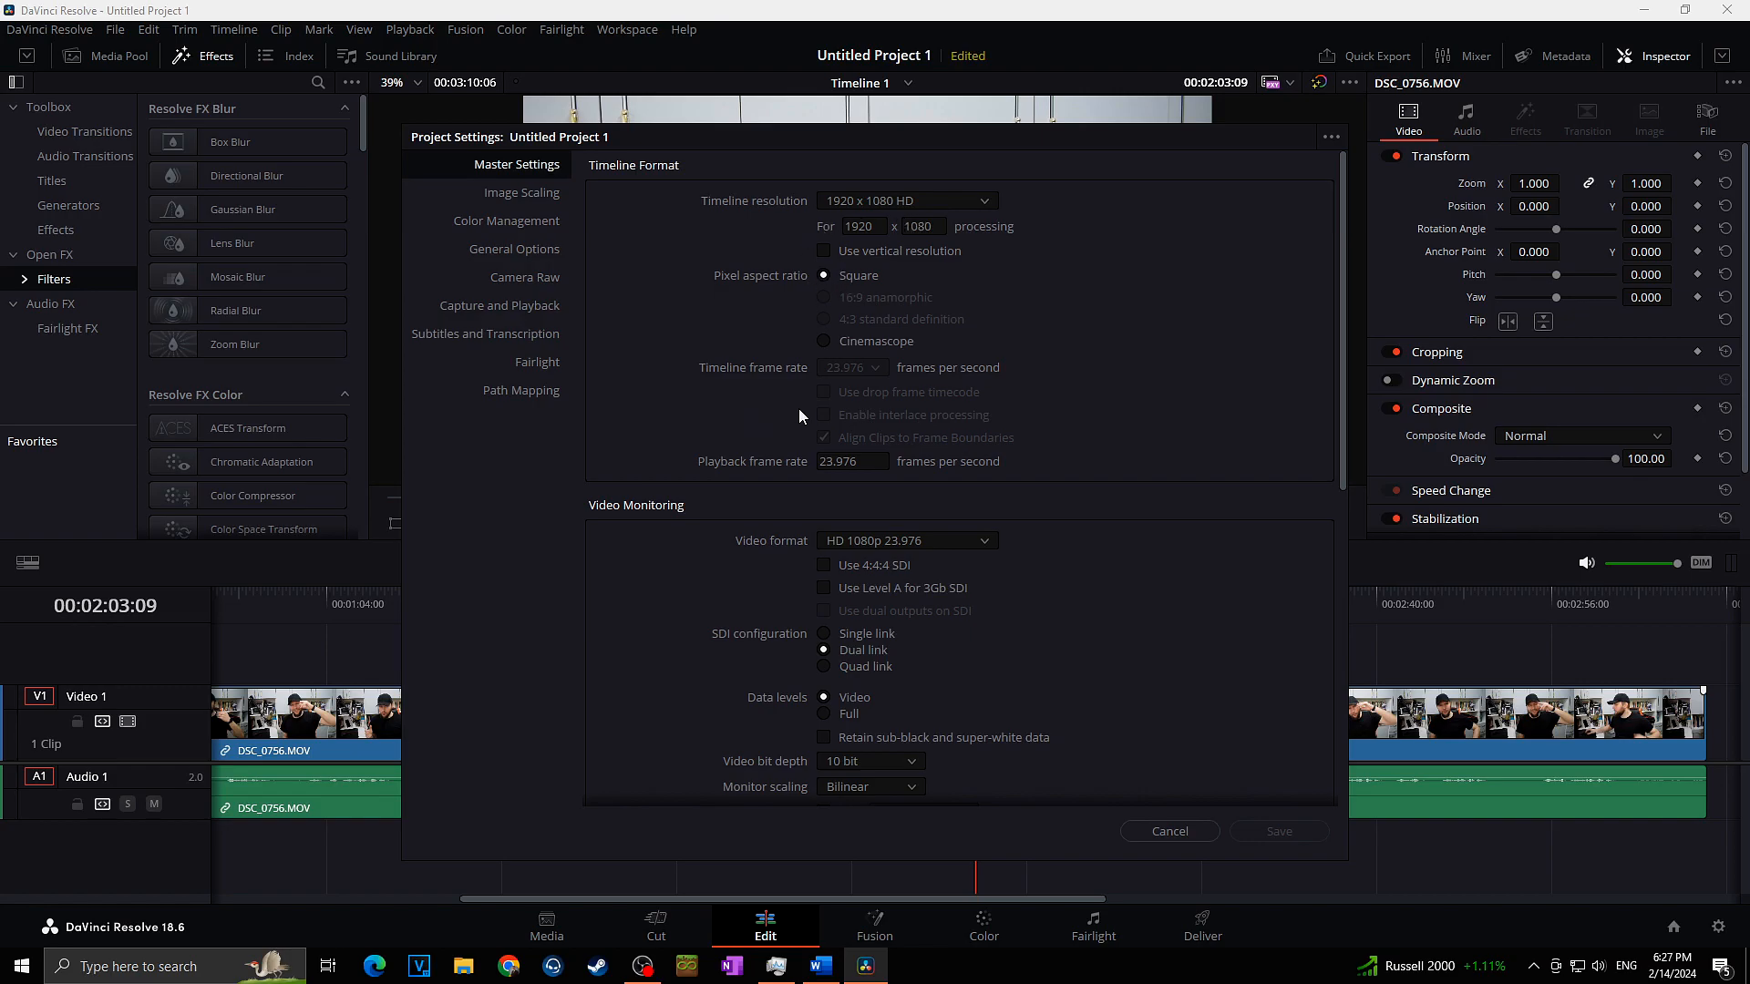
left_click(841, 462)
left_click(834, 462)
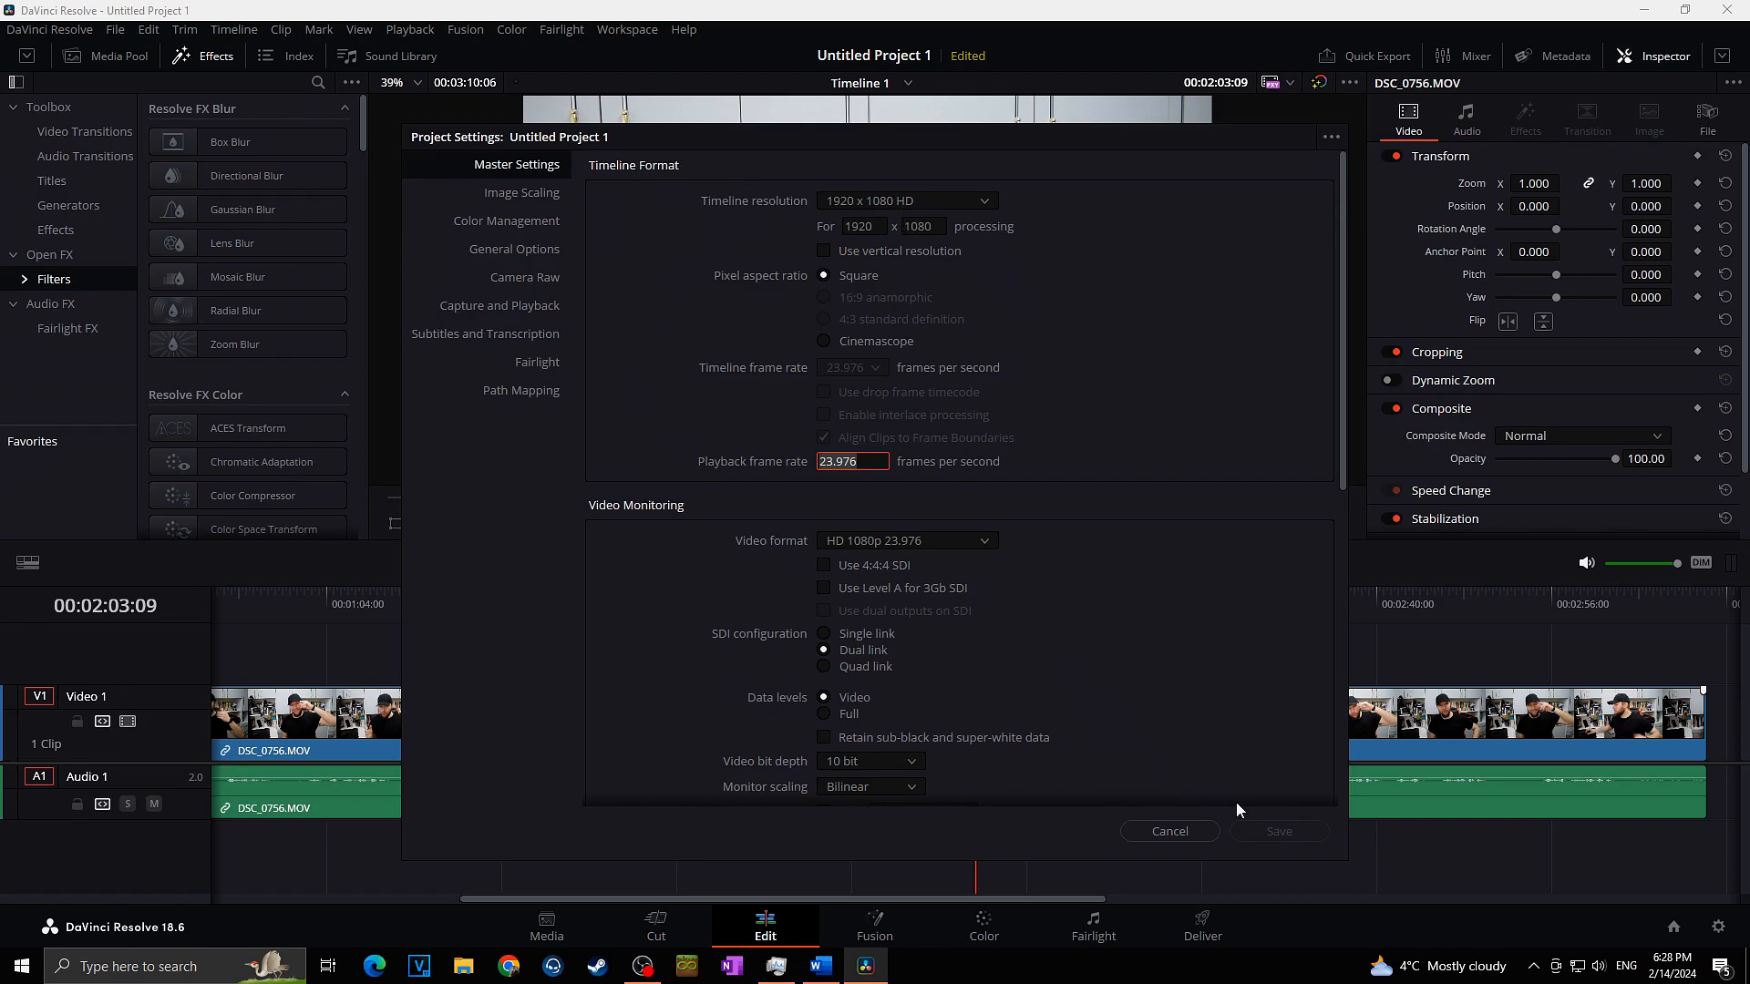
left_click(1199, 831)
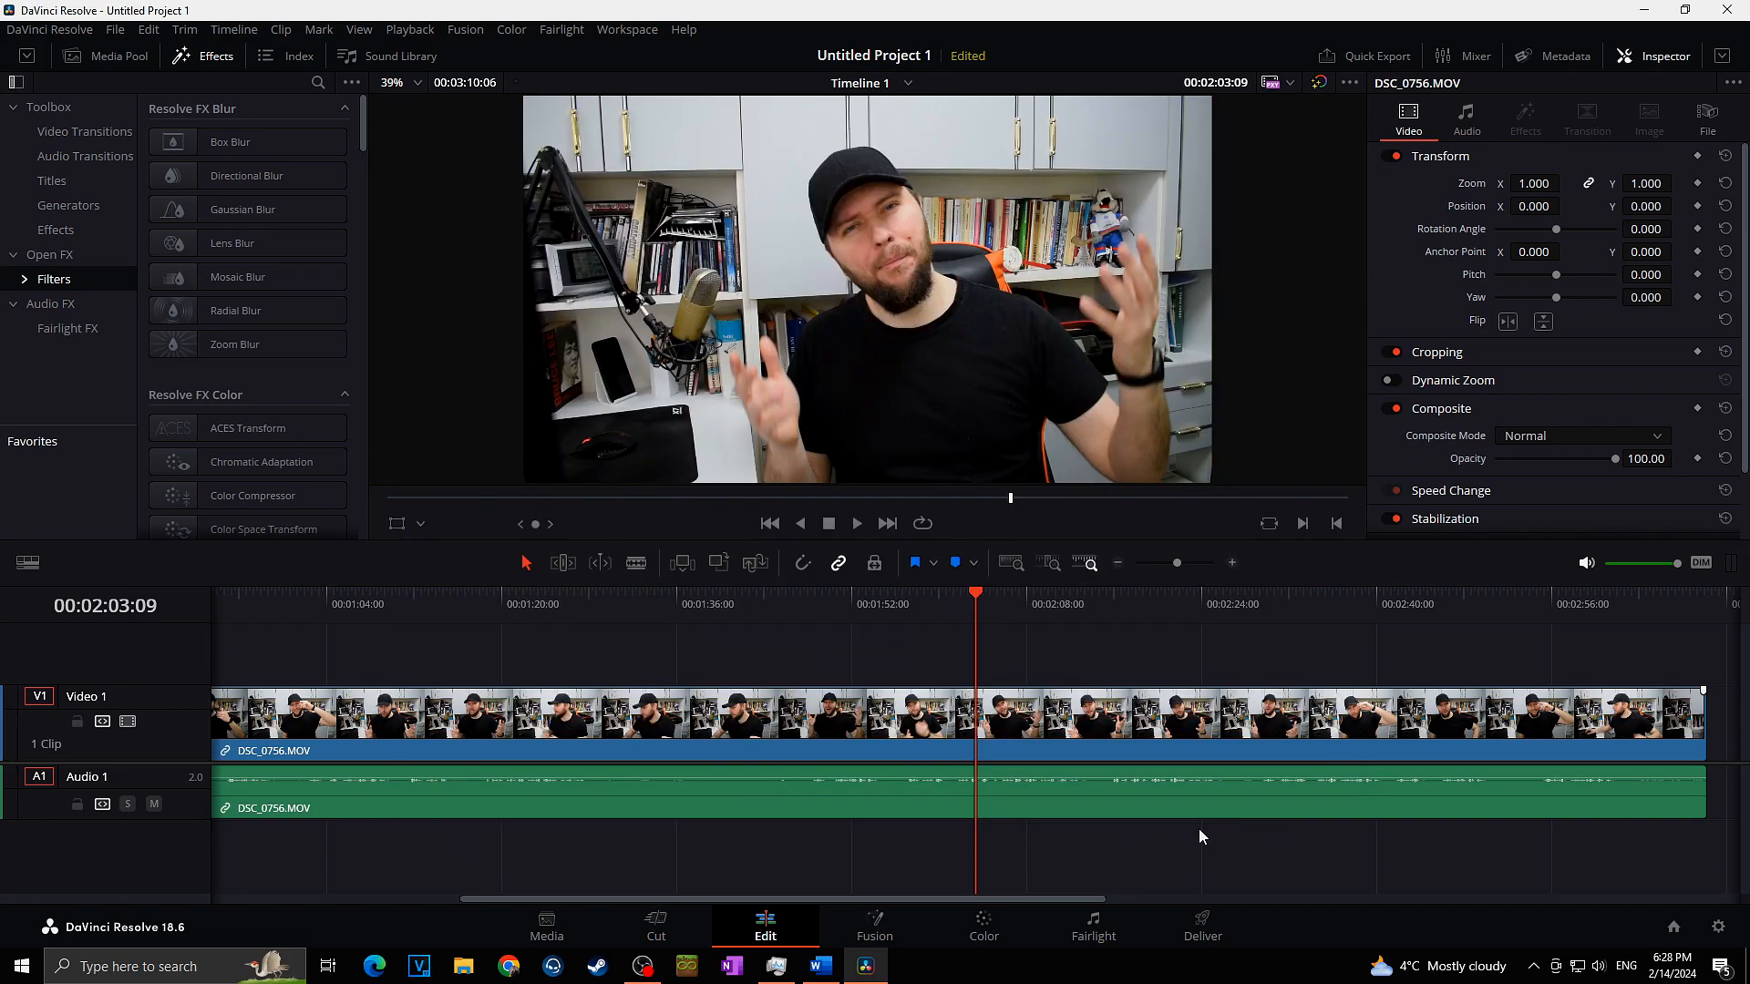
Set up a custom export of the timeline with the file name intro, saved to the D:\Videá\Davinci resolve folder
left_click(1203, 931)
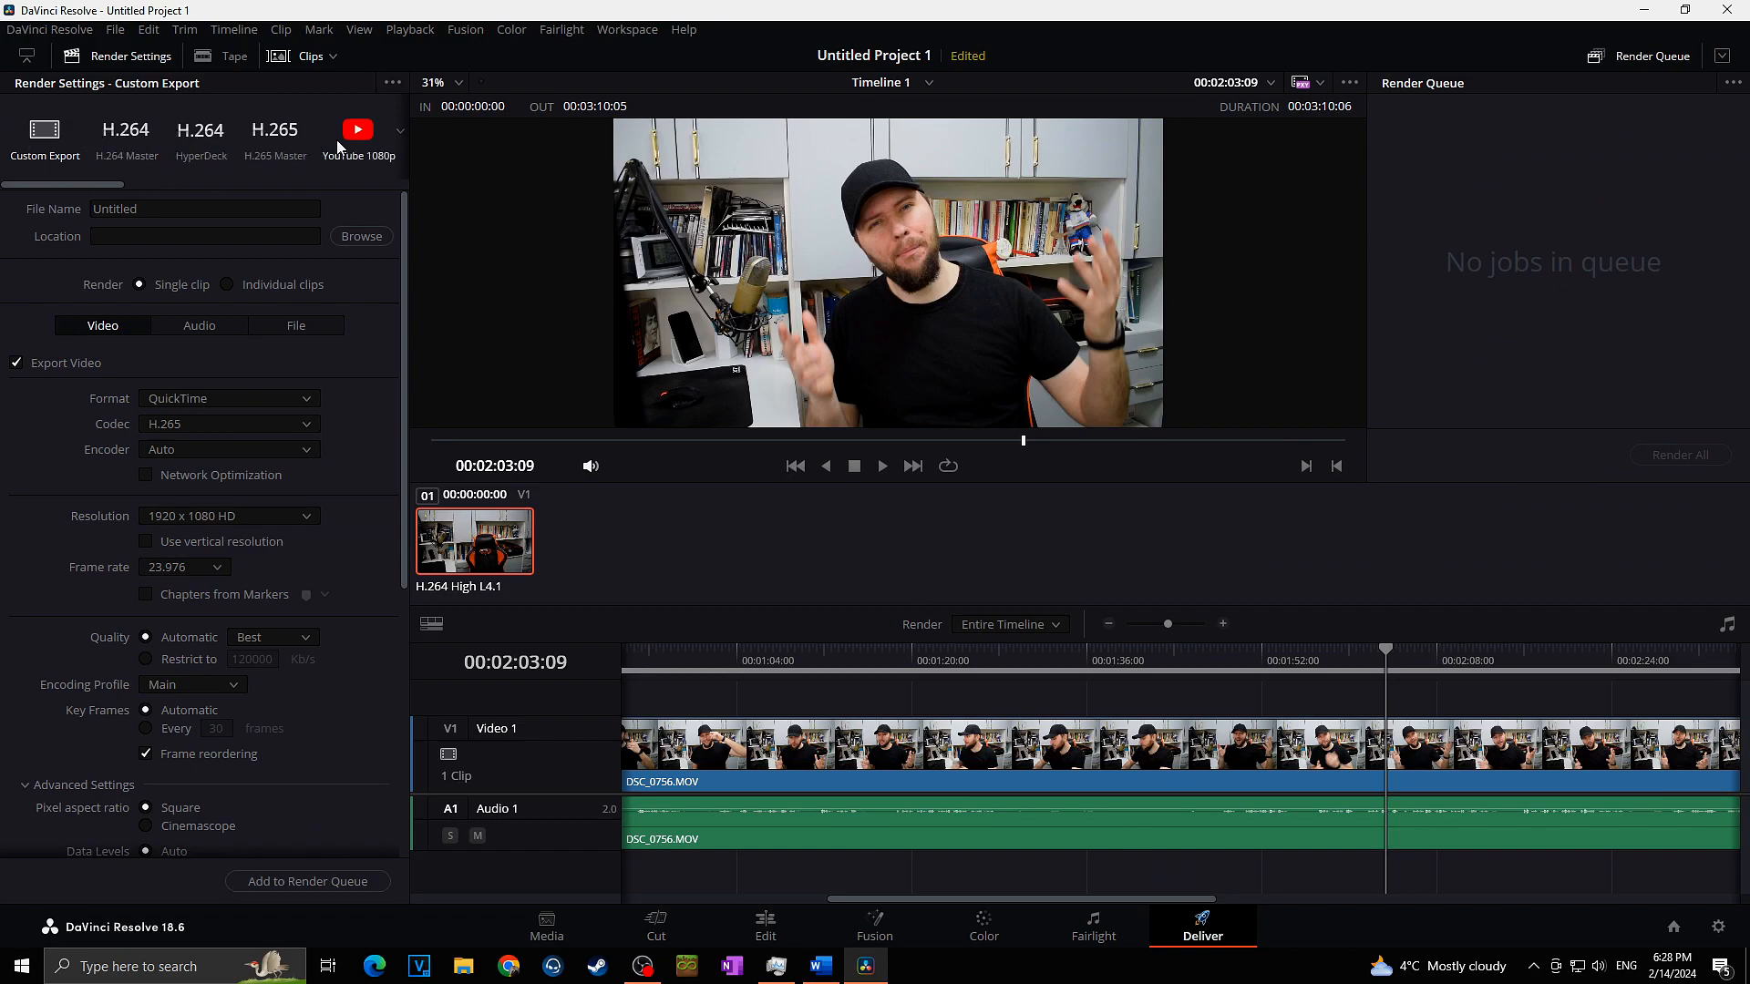
left_click(47, 136)
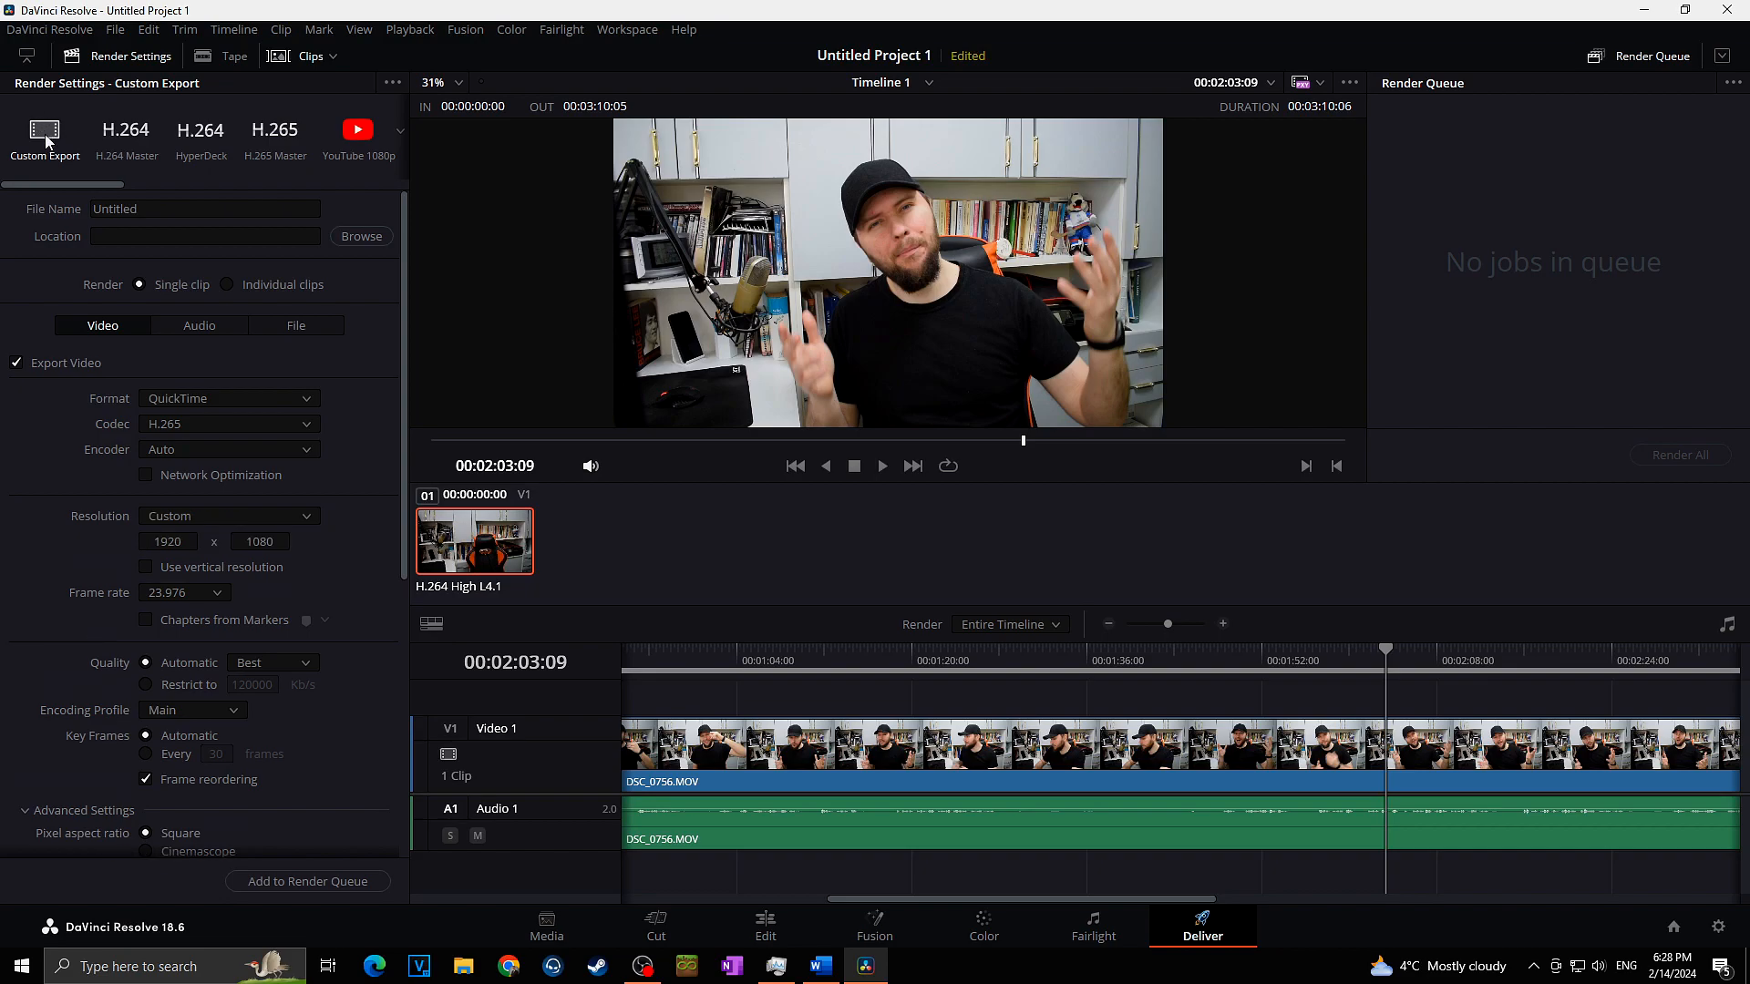
double_click(118, 207)
left_click(177, 237)
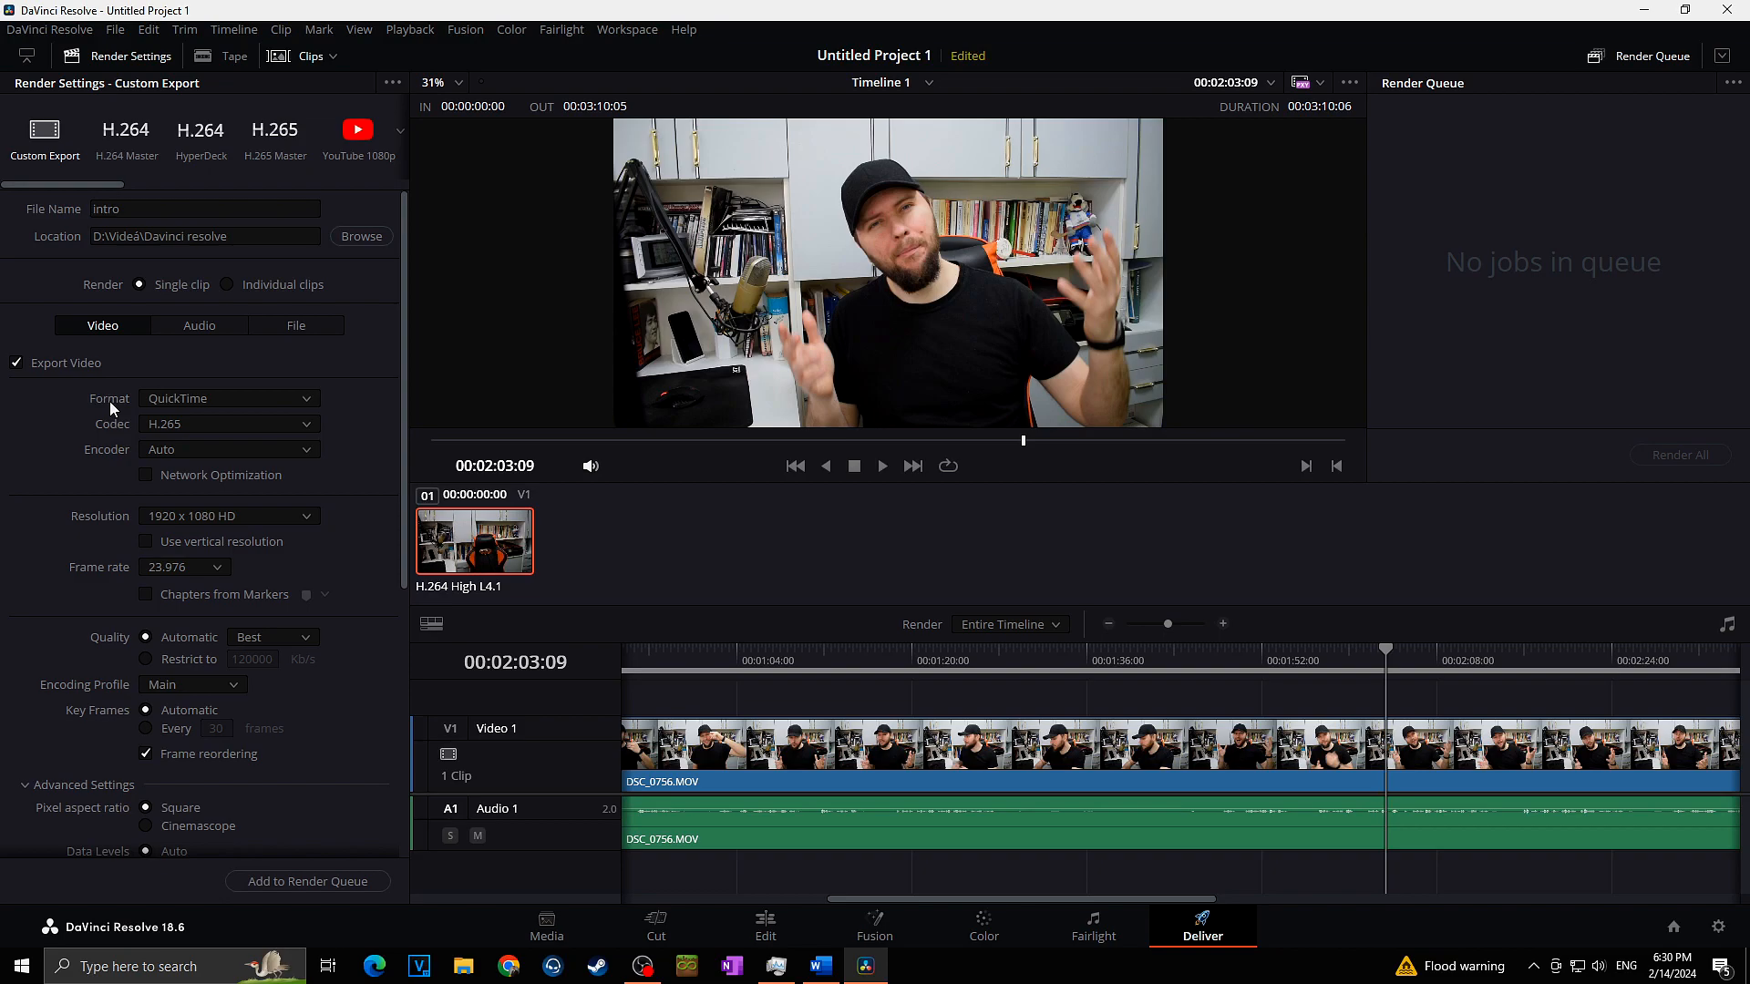
Set the export's video format to QuickTime and its codec to H.264
left_click(161, 405)
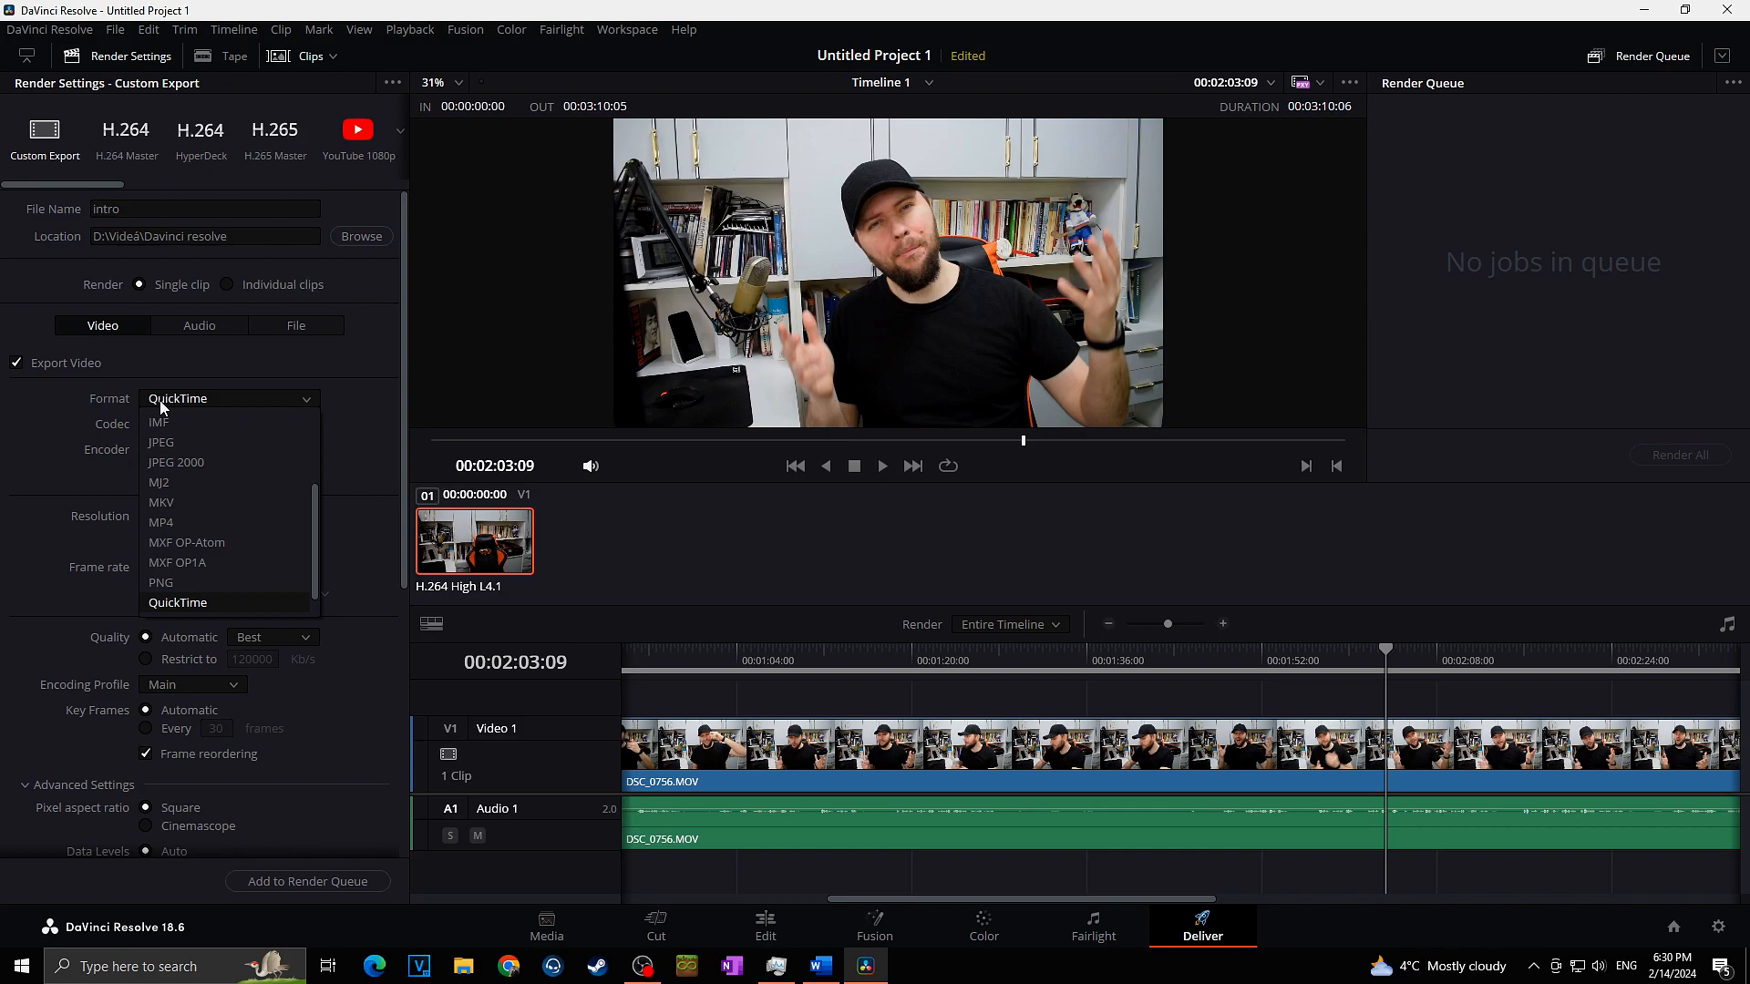
scroll(222, 588, "down", 1)
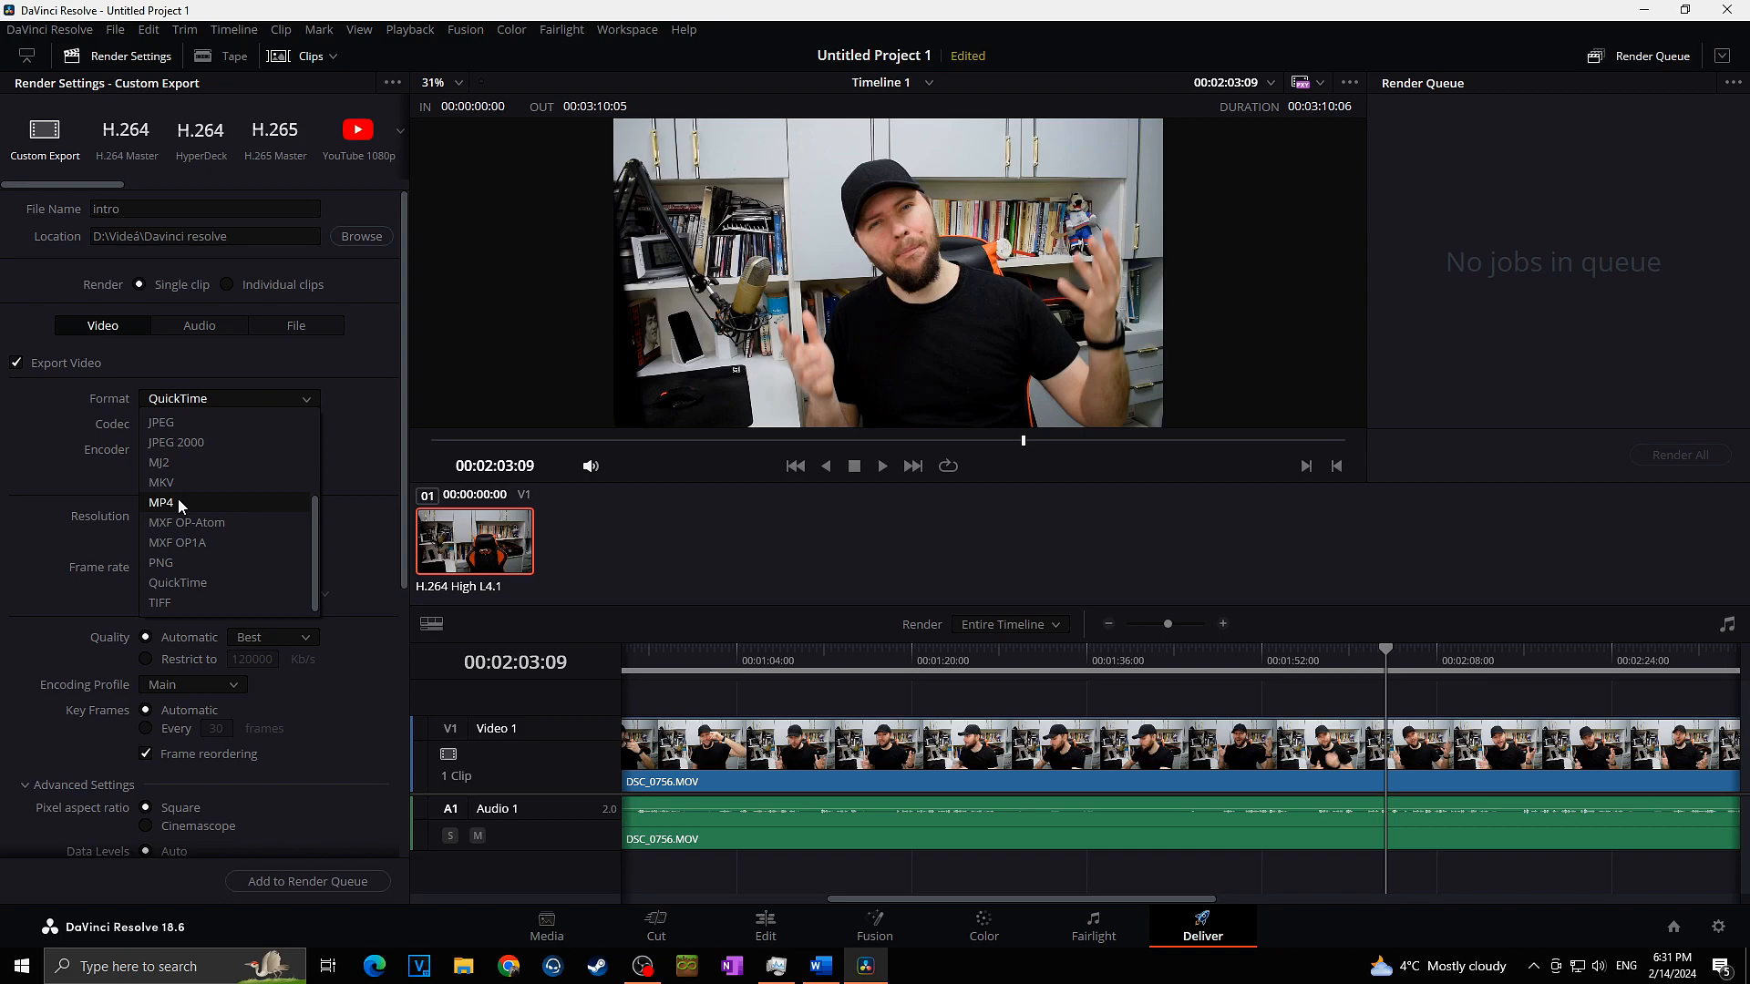
left_click(179, 583)
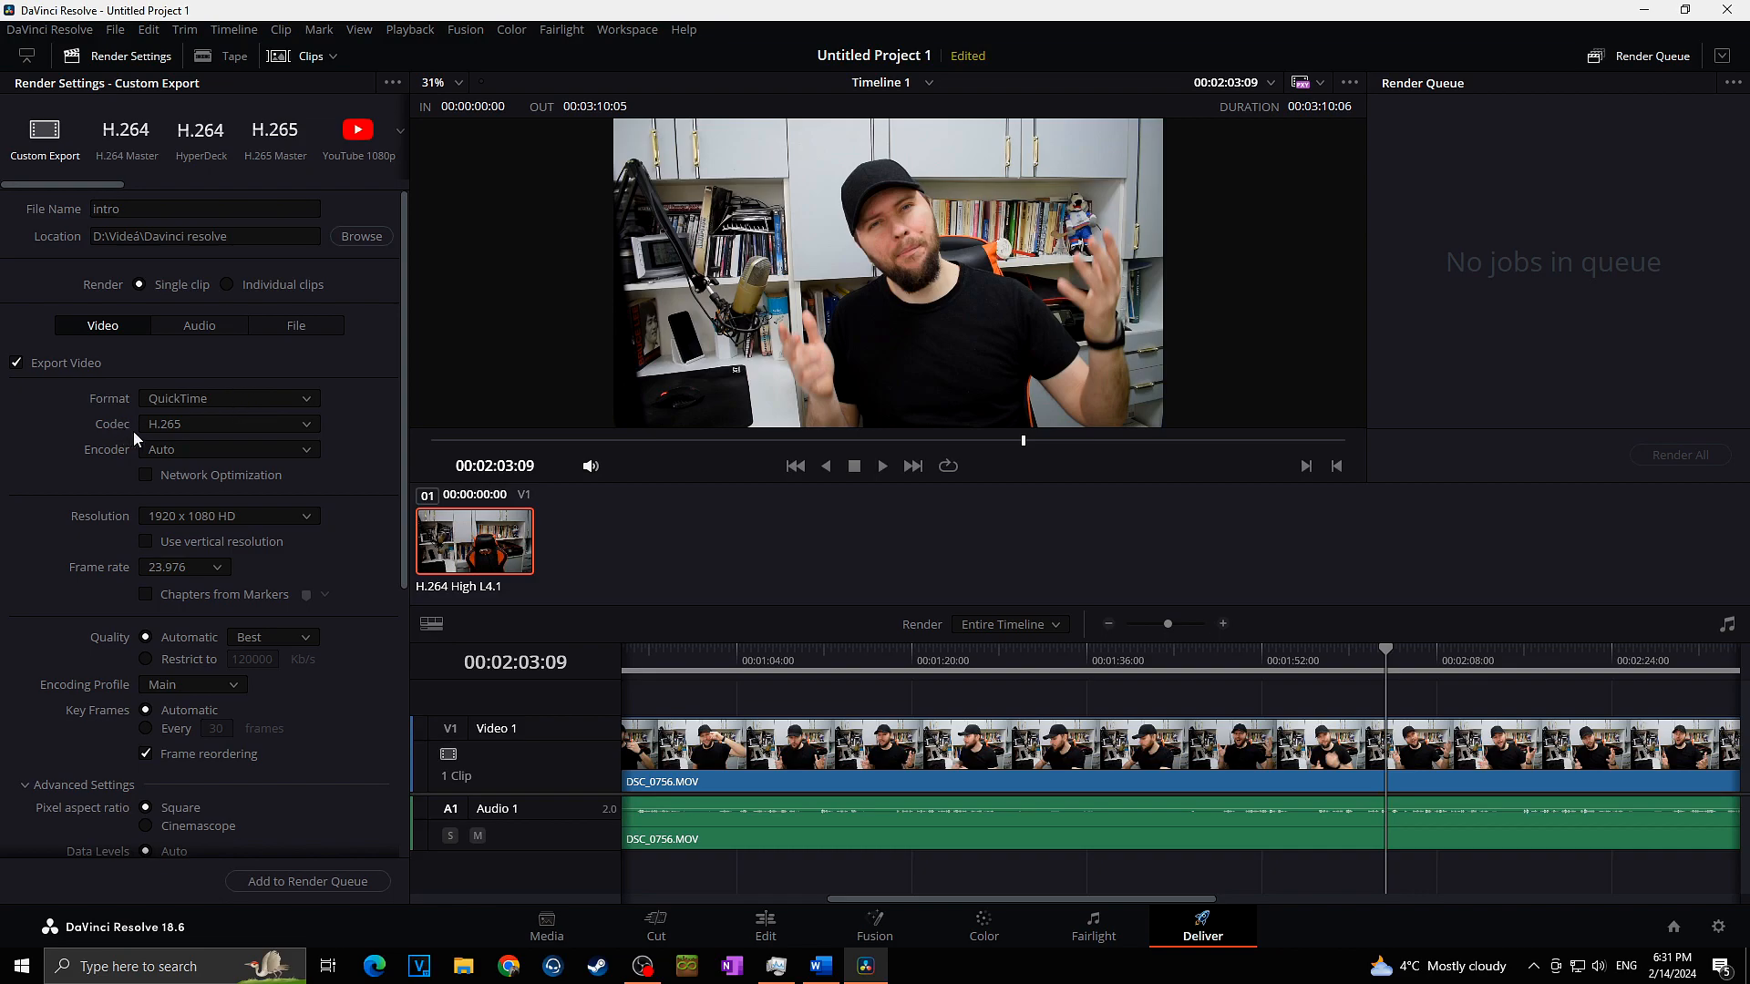
left_click(200, 423)
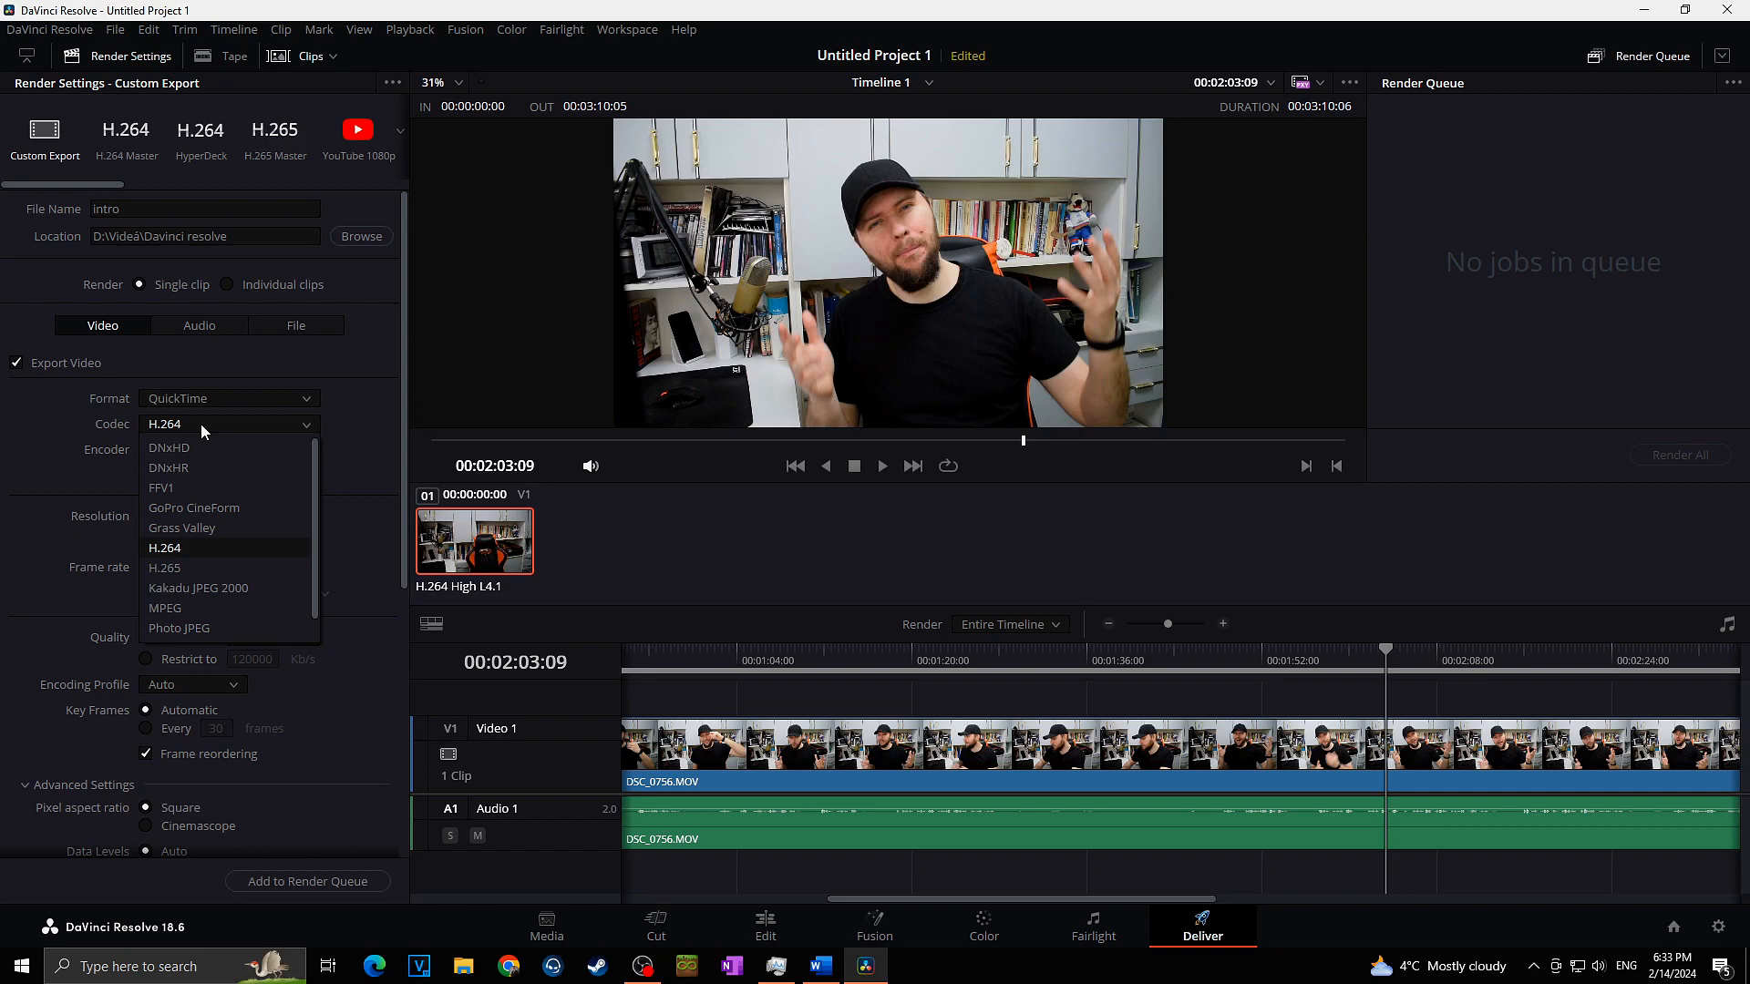
left_click(187, 550)
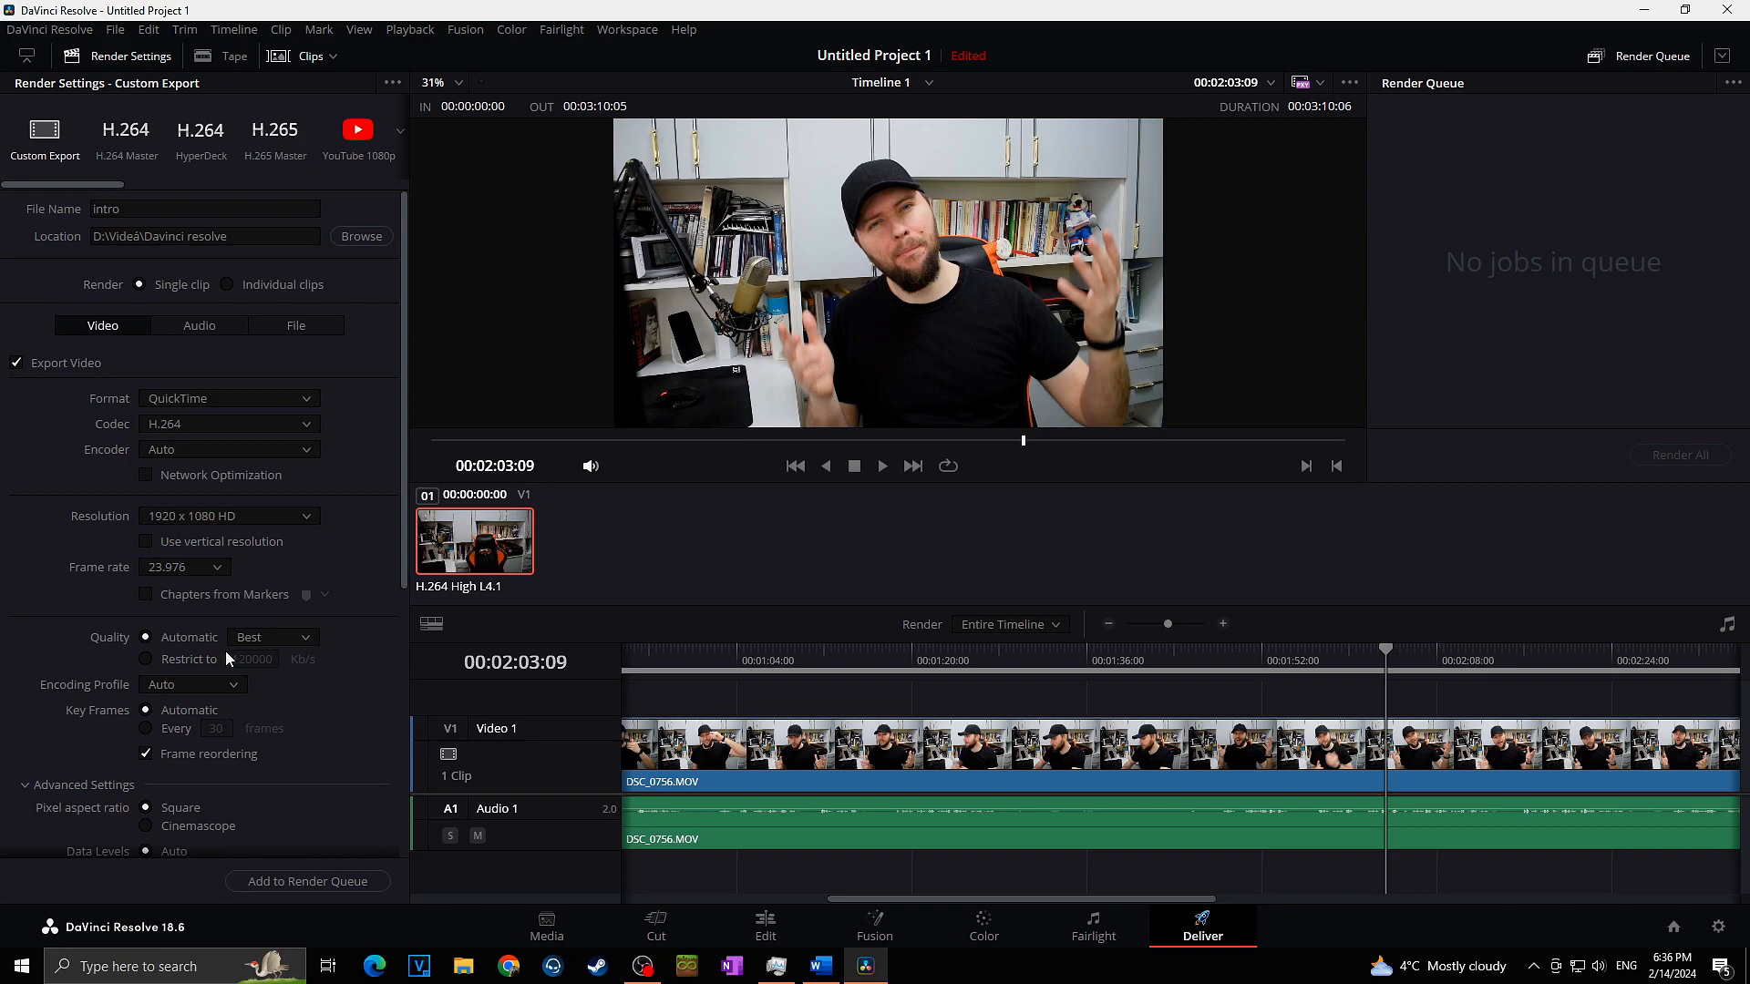
Restrict the video quality to a fixed bit rate, trying 60000 Kb/s and then 120000 Kb/s
left_click(145, 659)
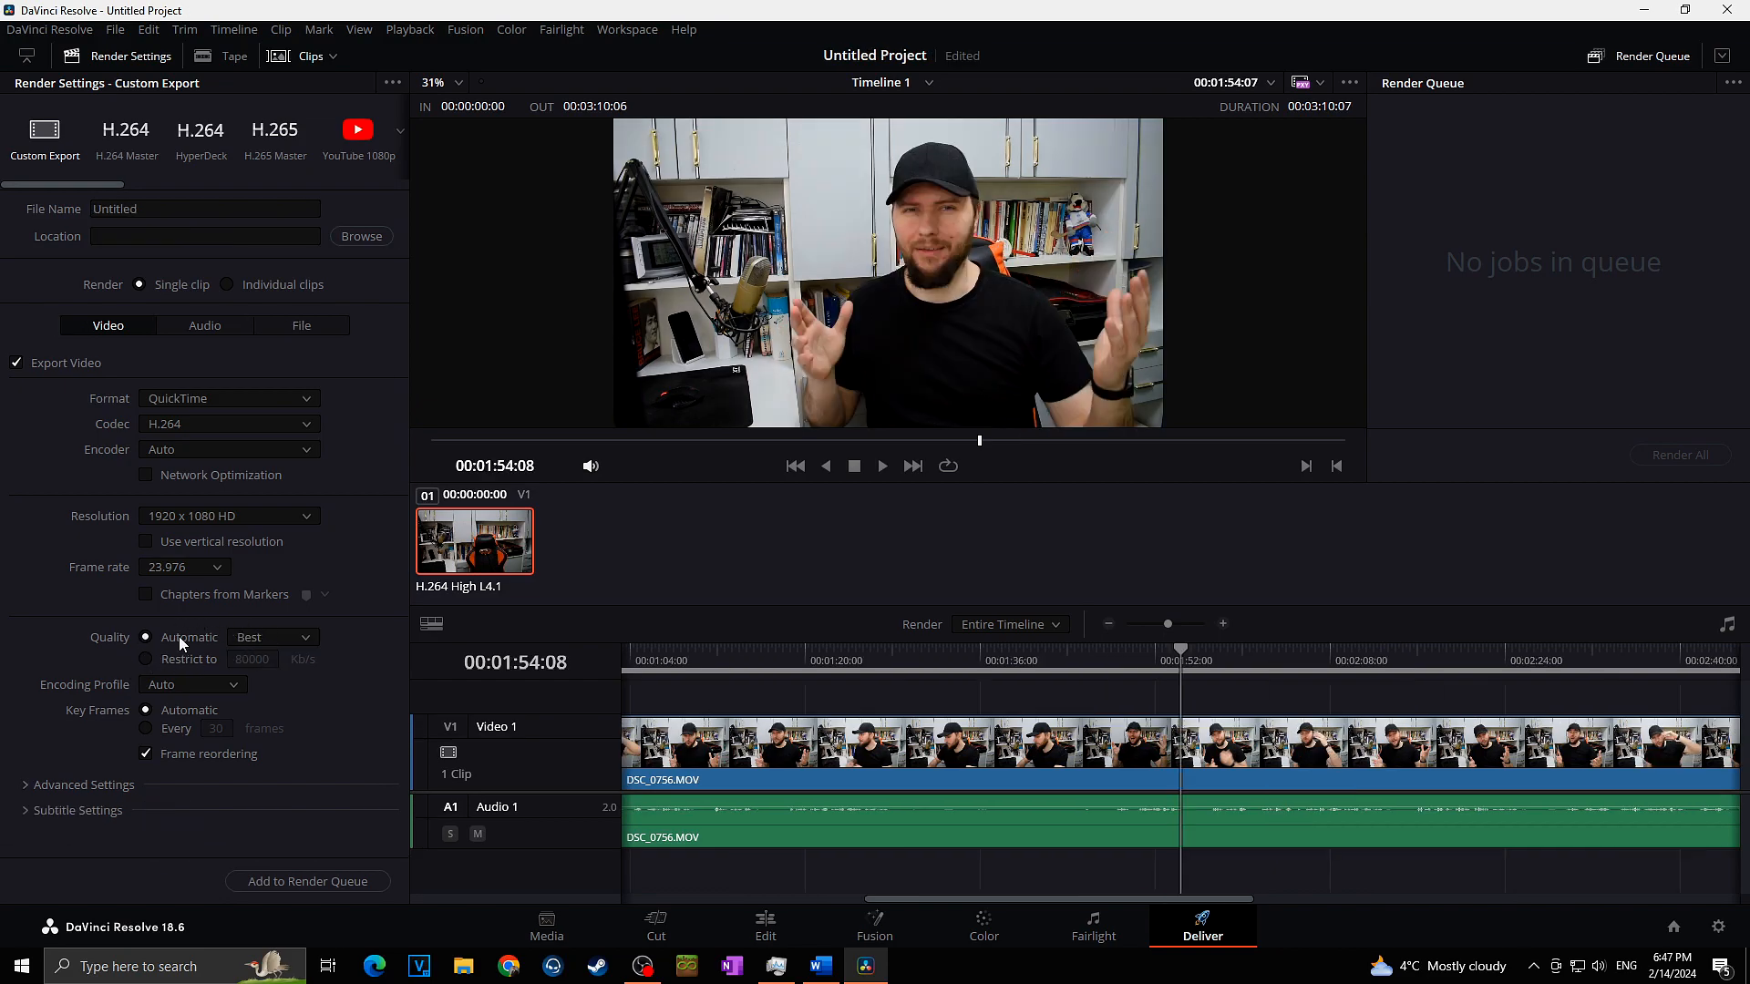
left_click(153, 661)
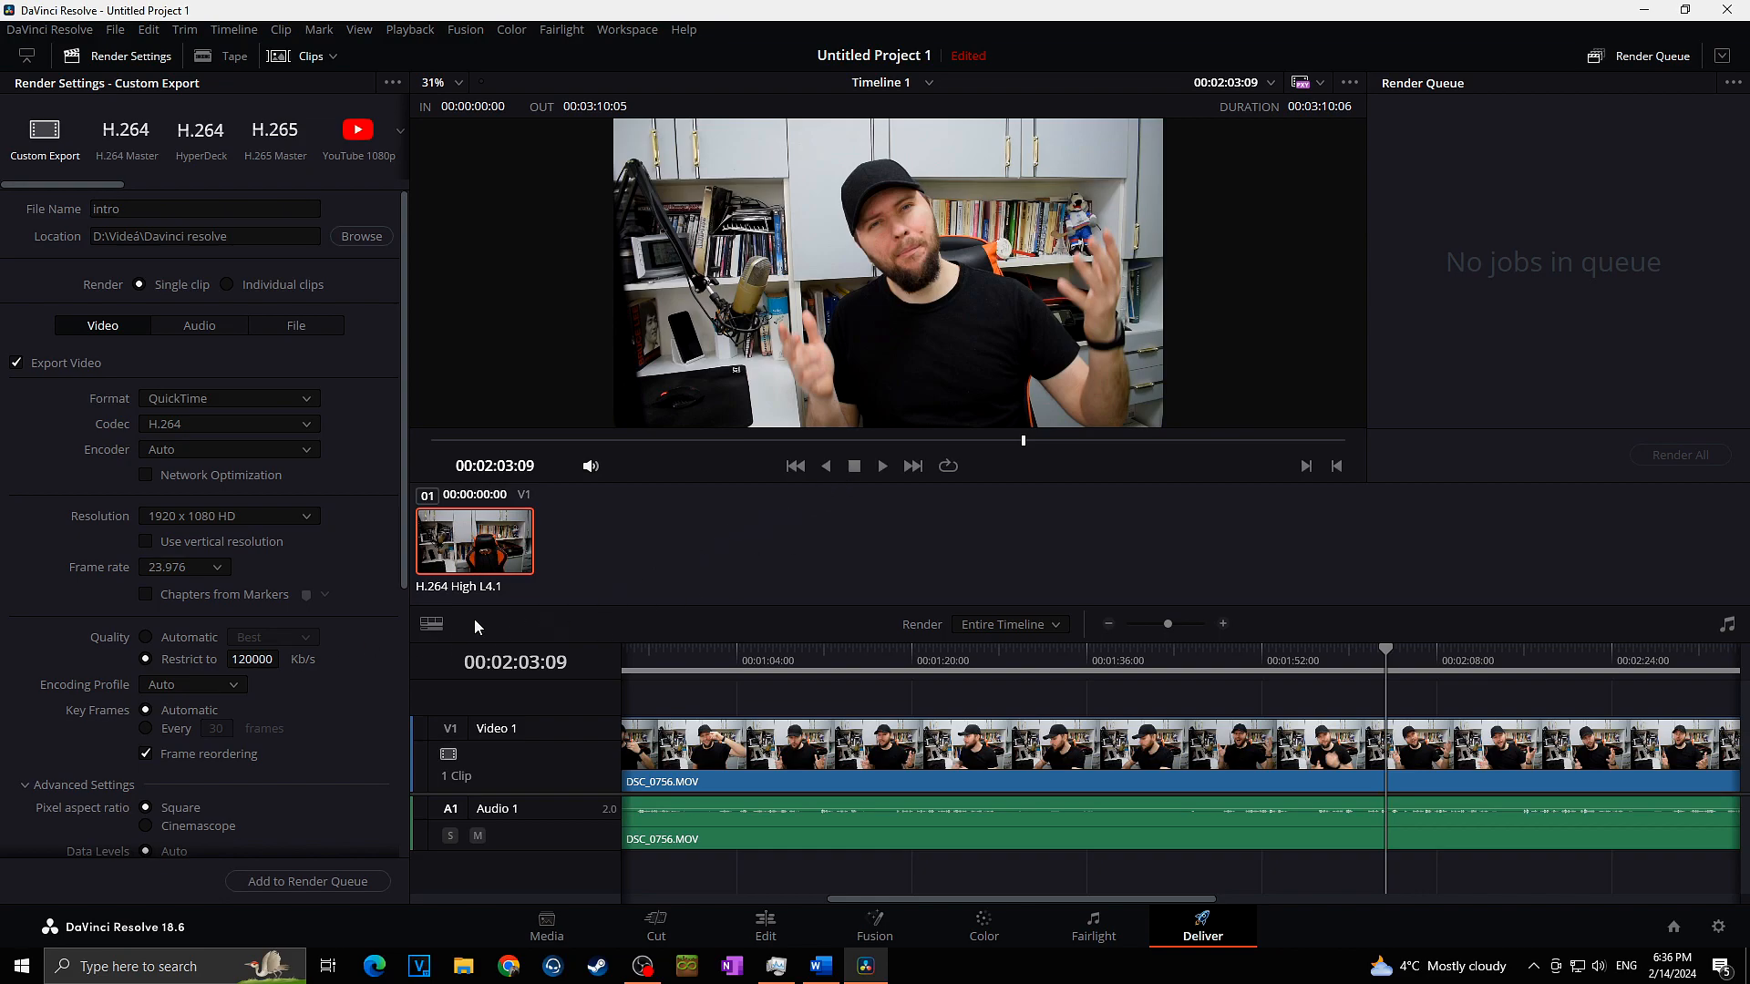
left_click(249, 660)
key("ctrl+a")
type("60000")
double_click(245, 660)
type("120000")
Set the video quality to Automatic at Best and the encoding profile to High
left_click(146, 637)
left_click(298, 638)
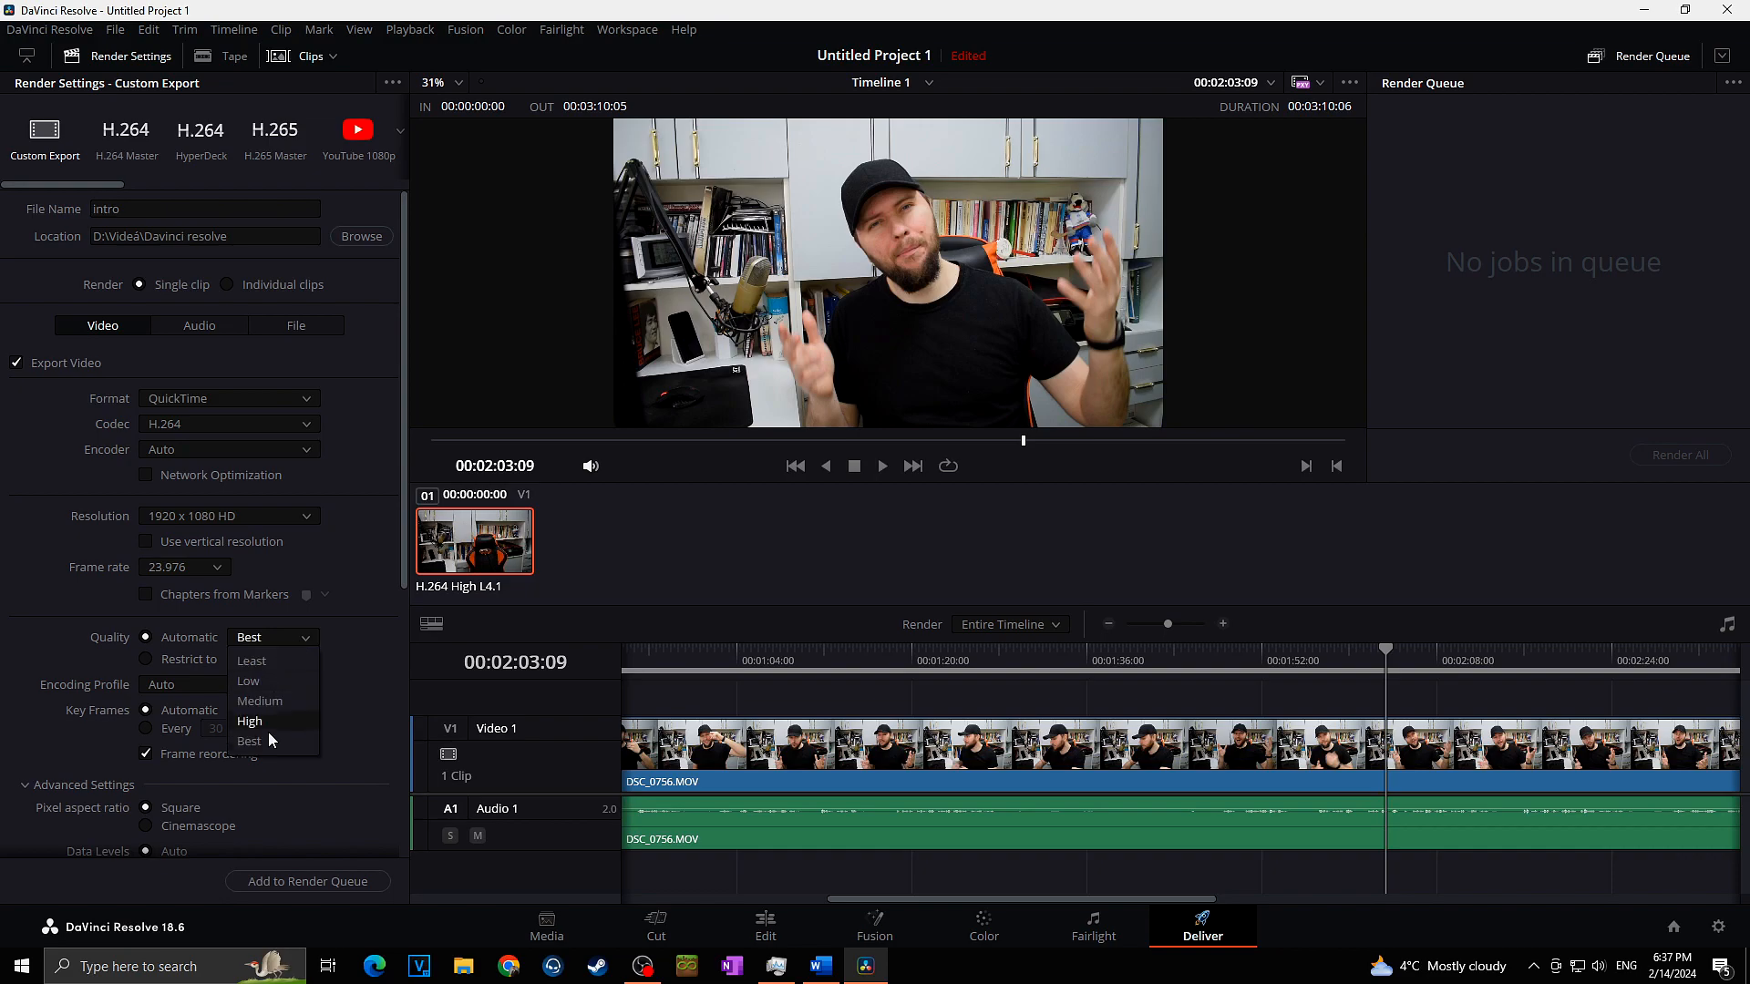
left_click(261, 740)
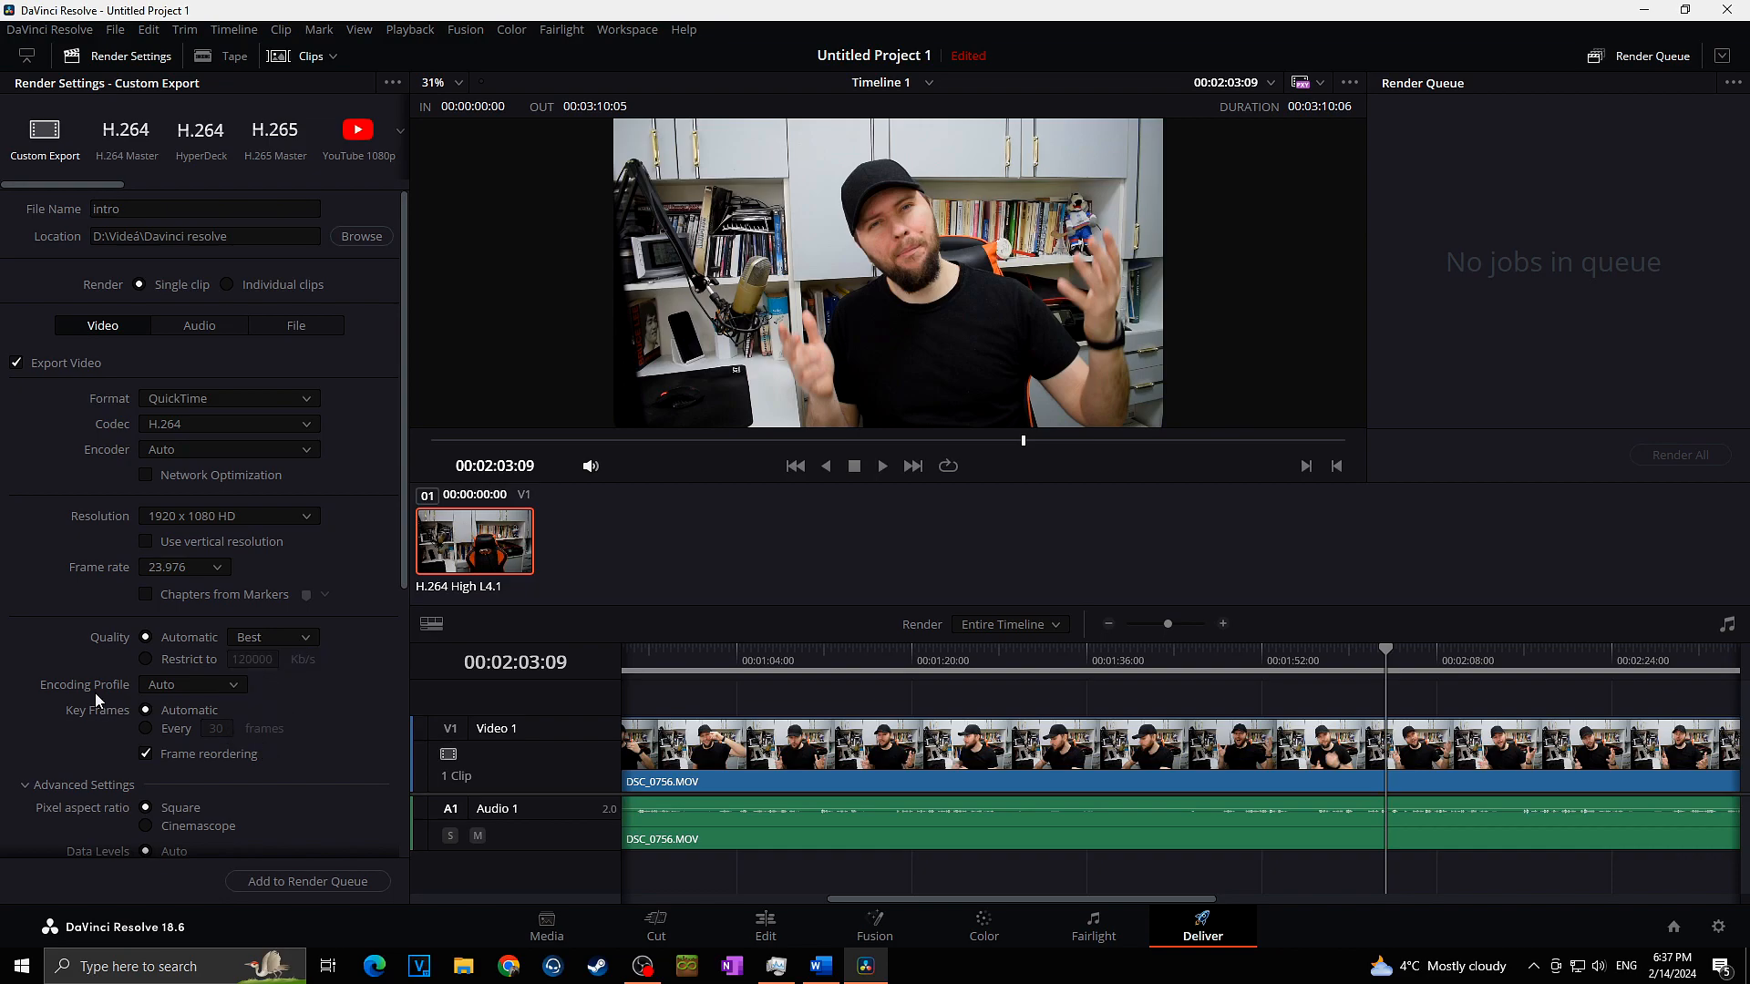
left_click(202, 685)
left_click(206, 769)
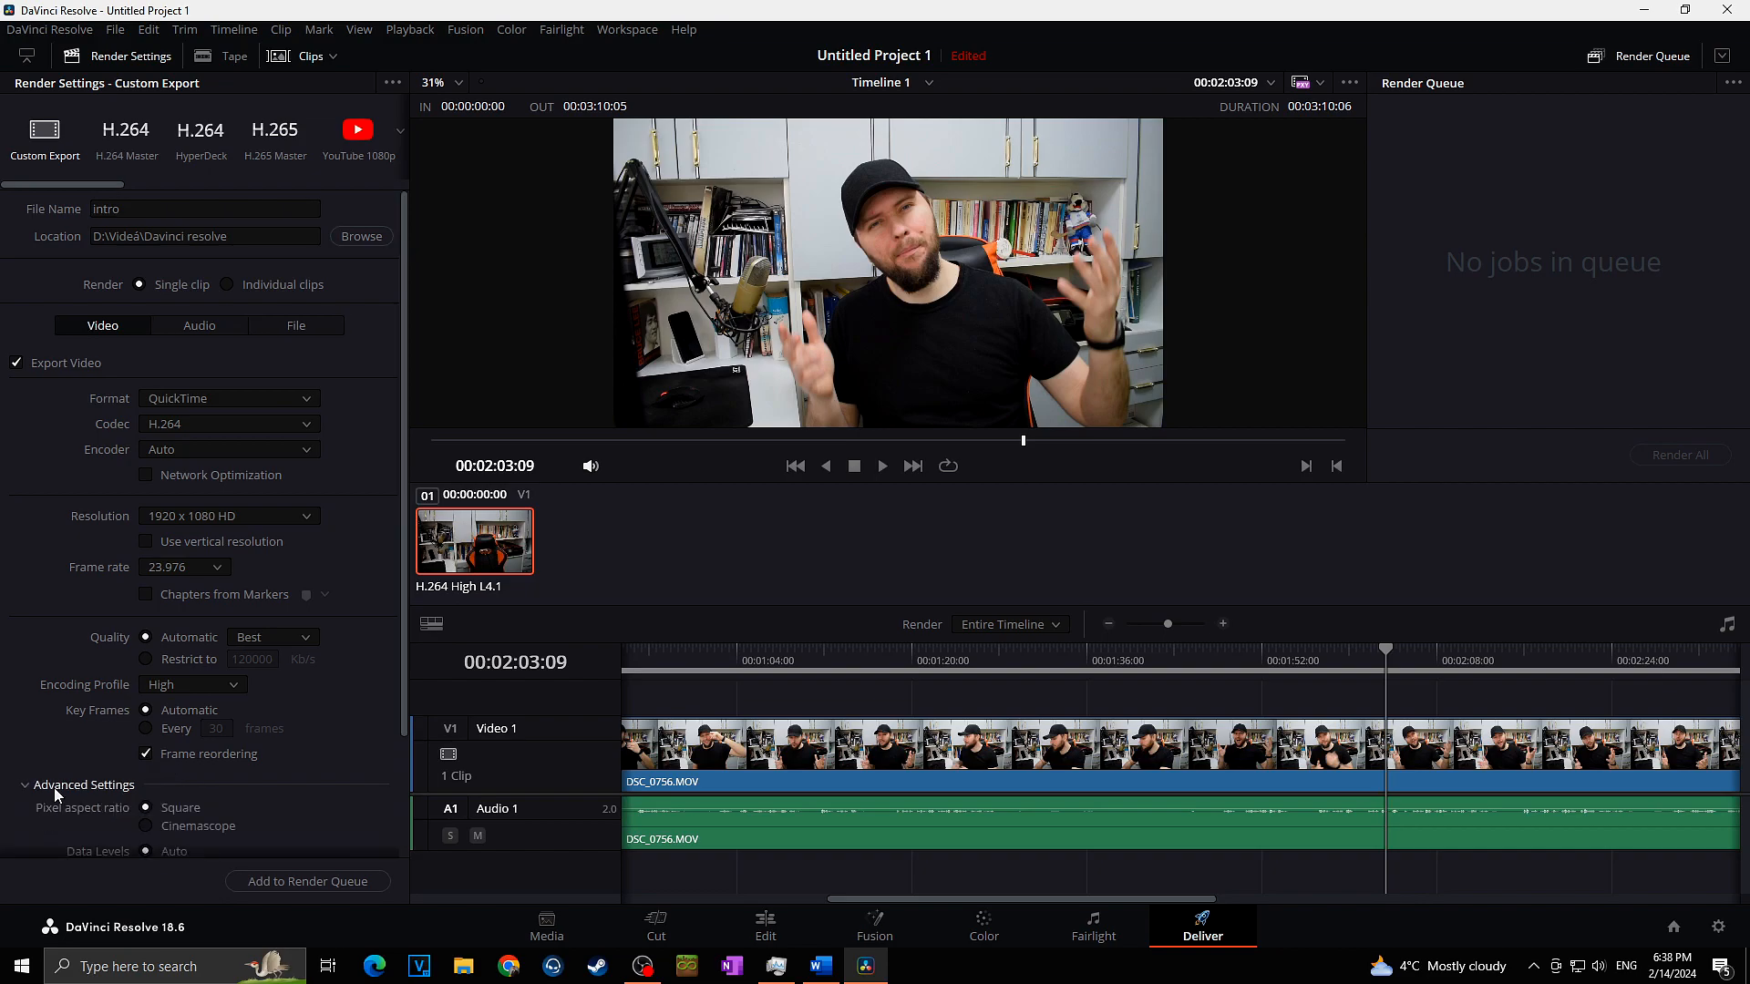
Look through the gamma tag options in the advanced video settings and choose Same as project
scroll(59, 751, "down", 3)
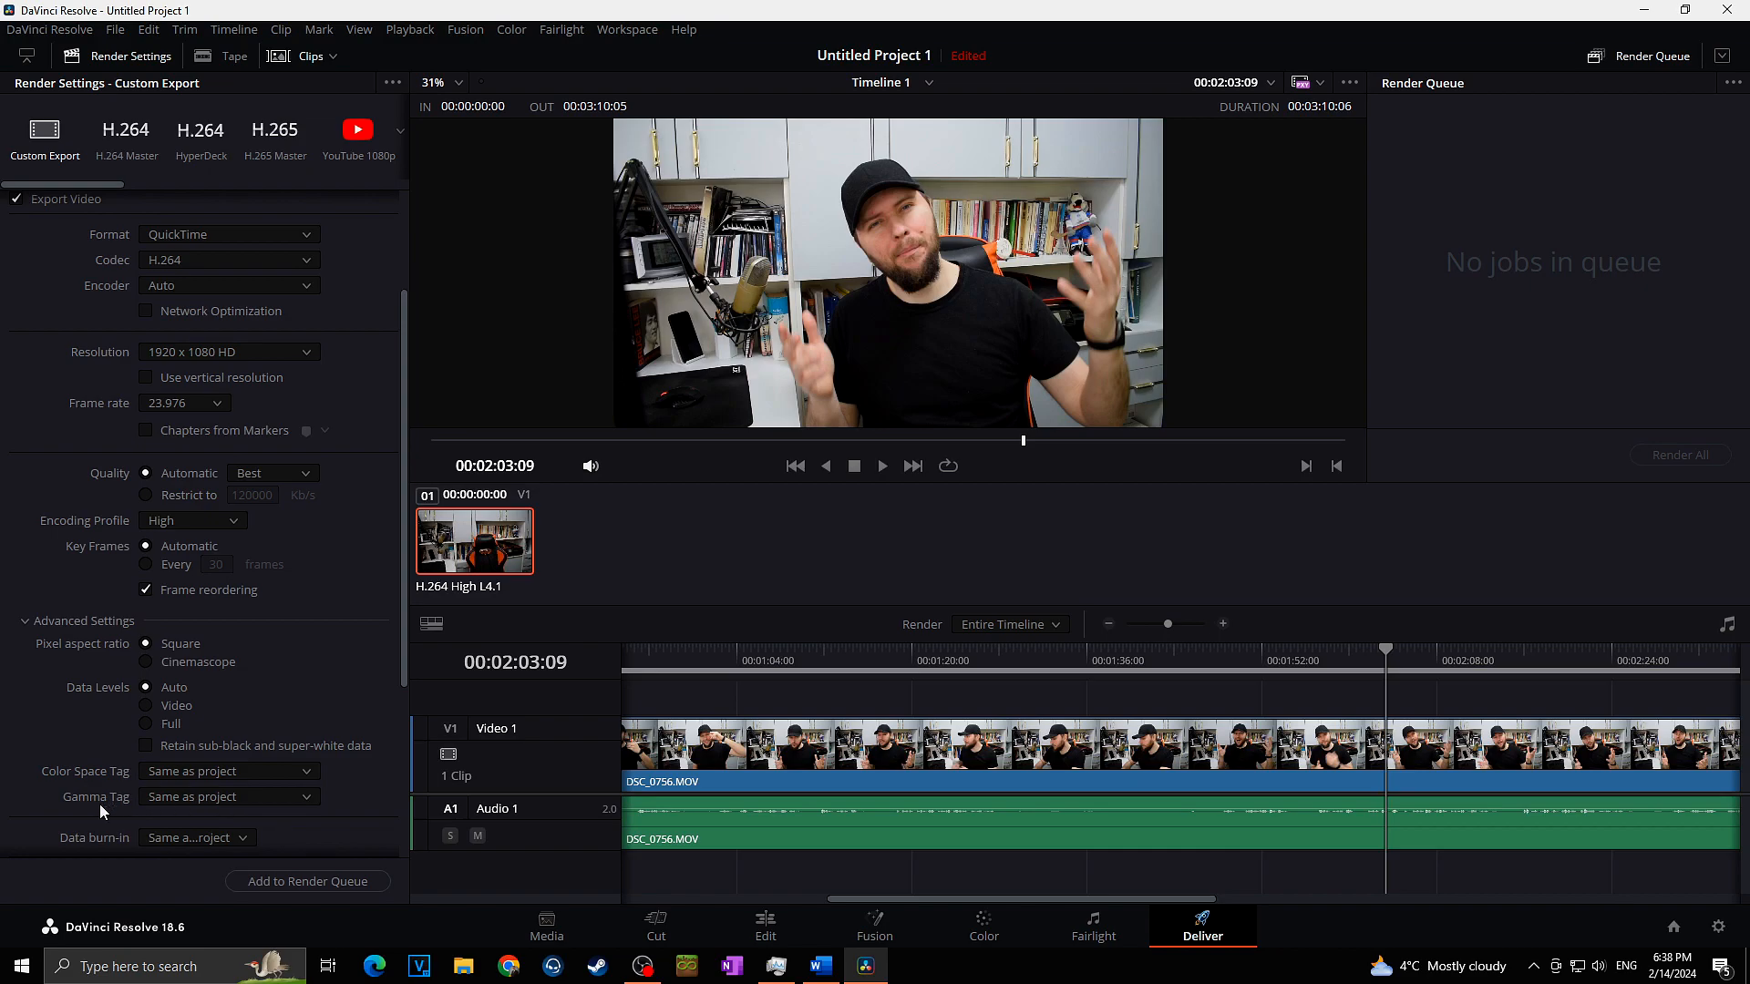
left_click(160, 797)
scroll(216, 694, "down", 5)
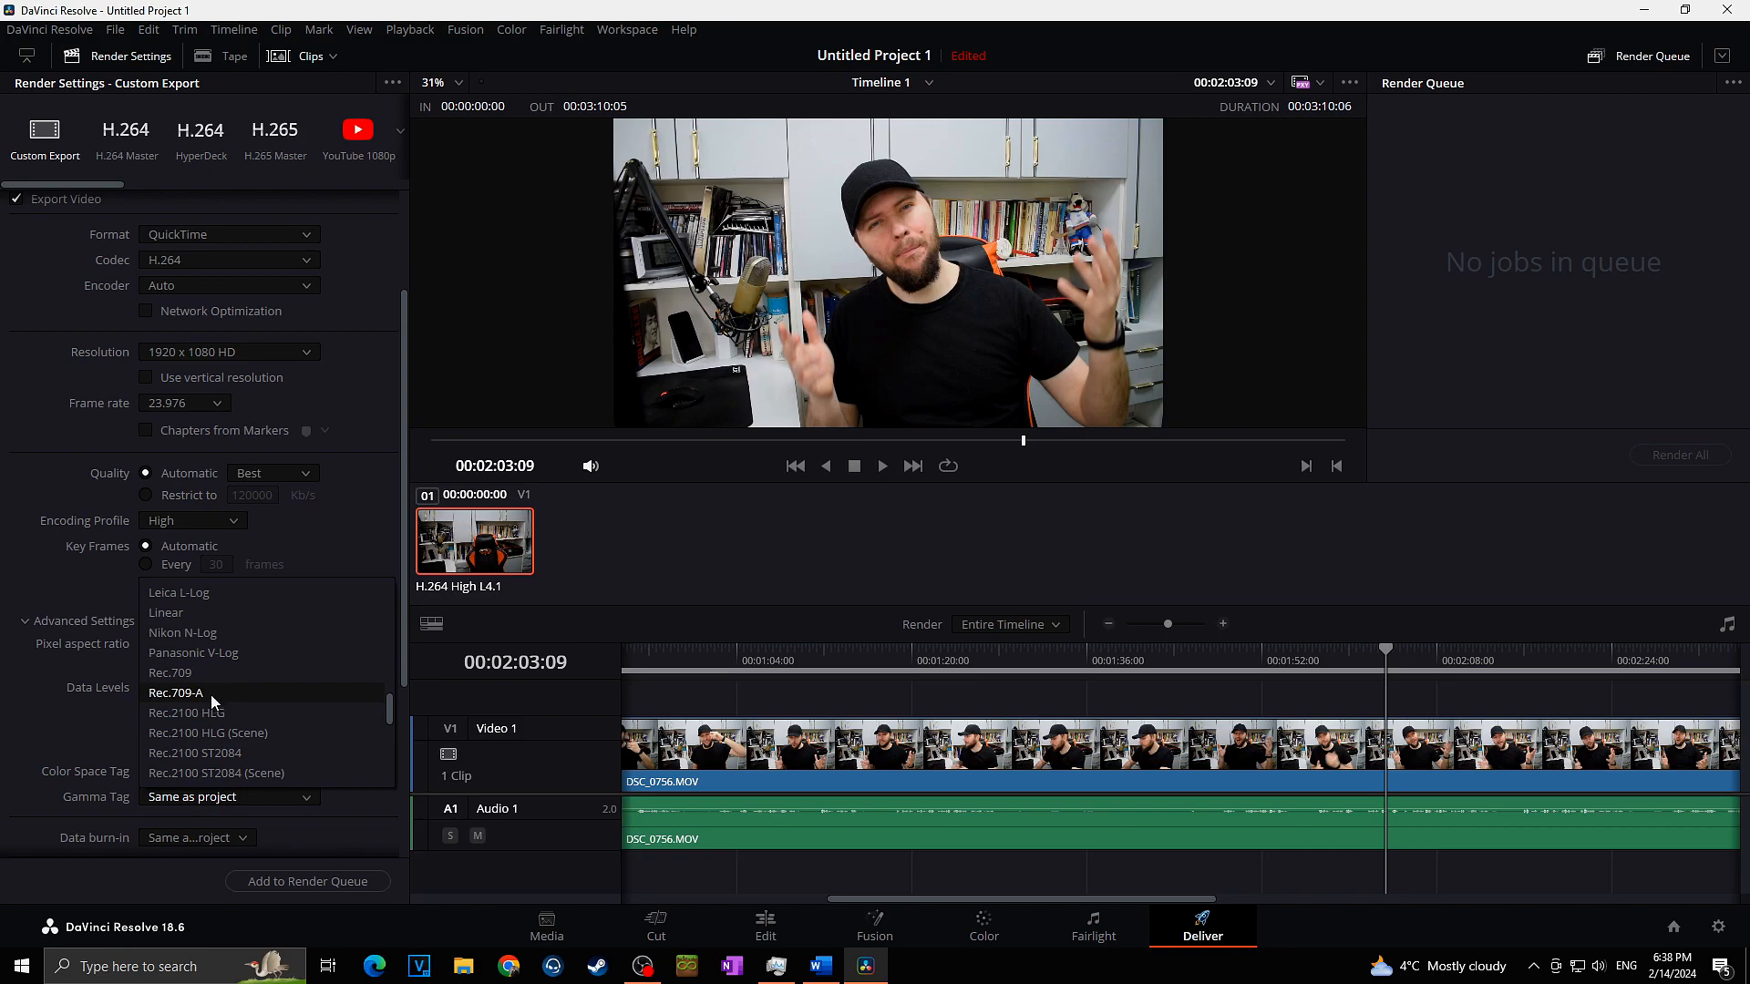
scroll(210, 694, "up", 5)
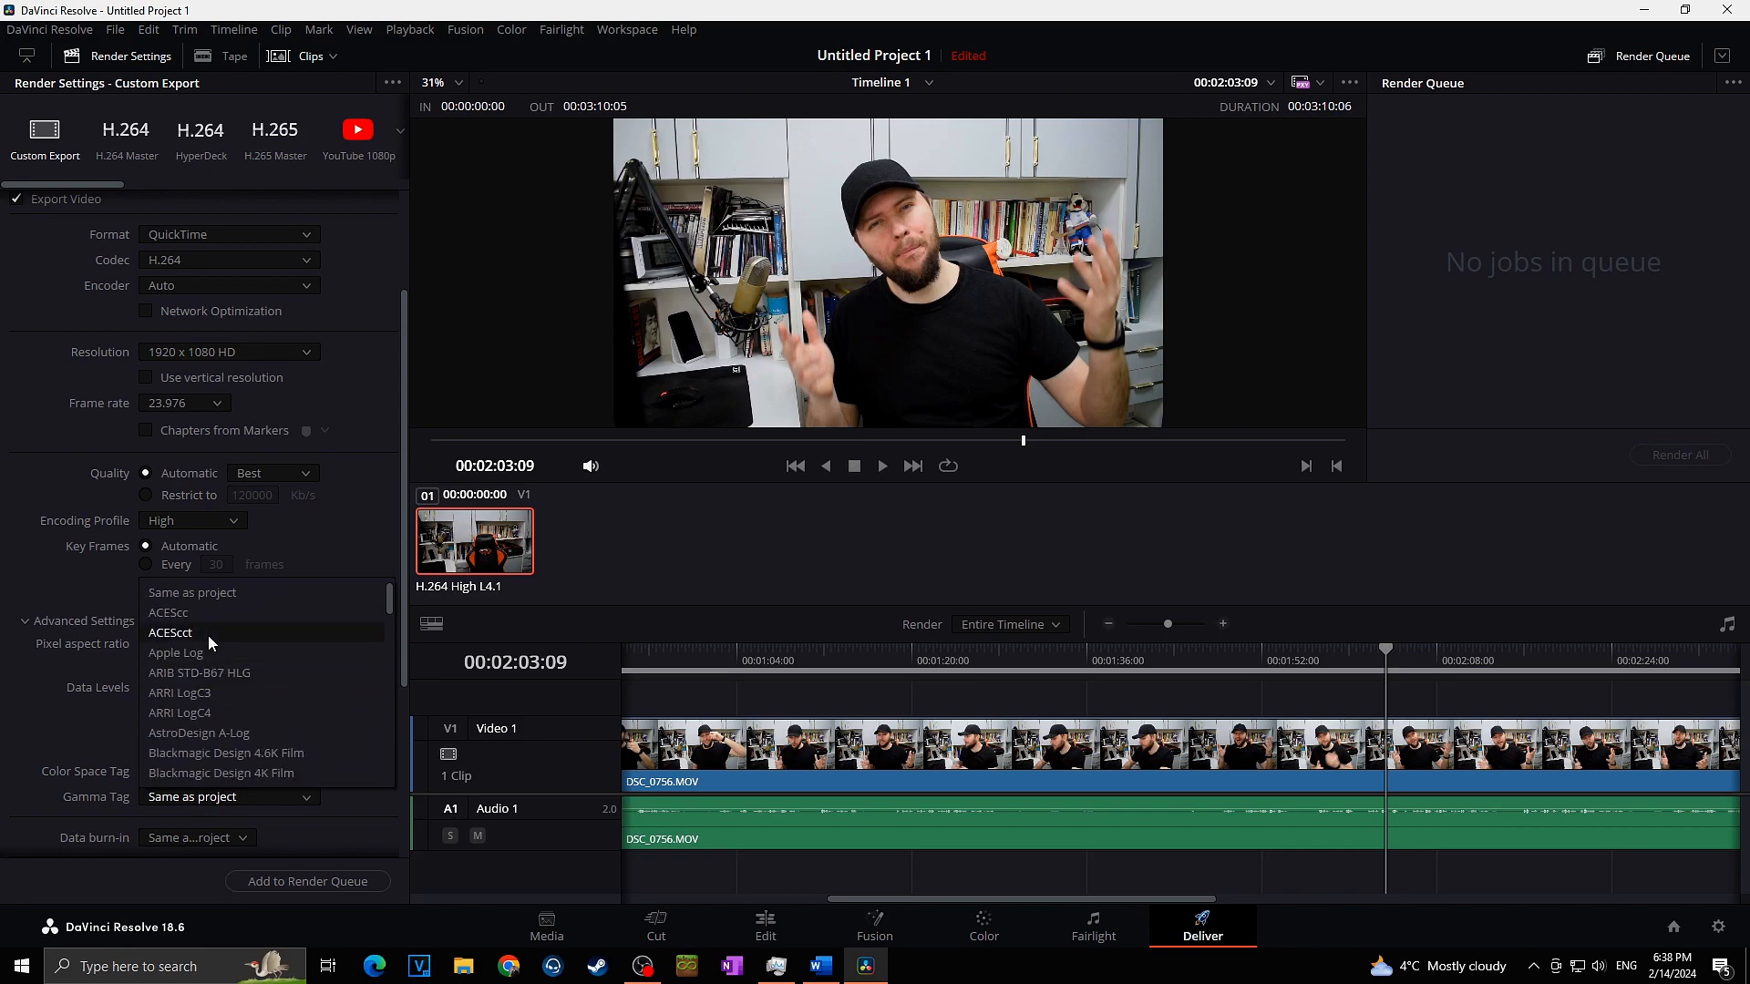
left_click(206, 594)
Enable subtitle export with the Burn into video format, and turn subtitle export off again
scroll(332, 682, "down", 5)
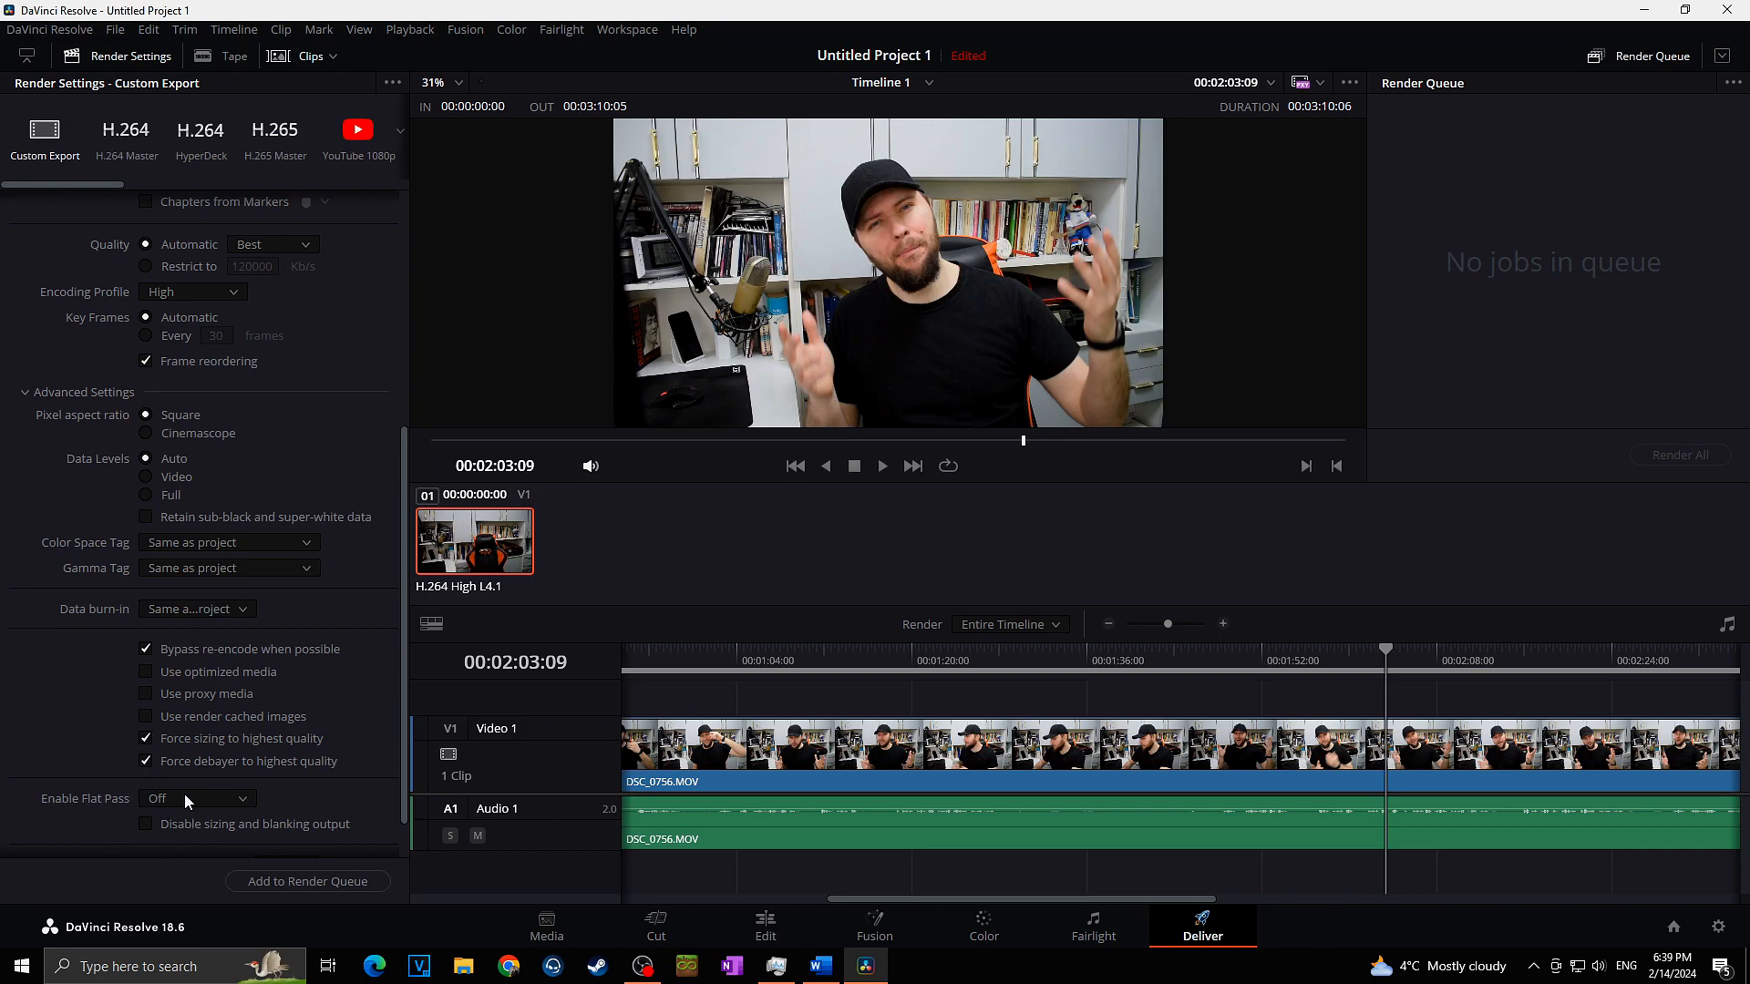
scroll(310, 775, "down", 1)
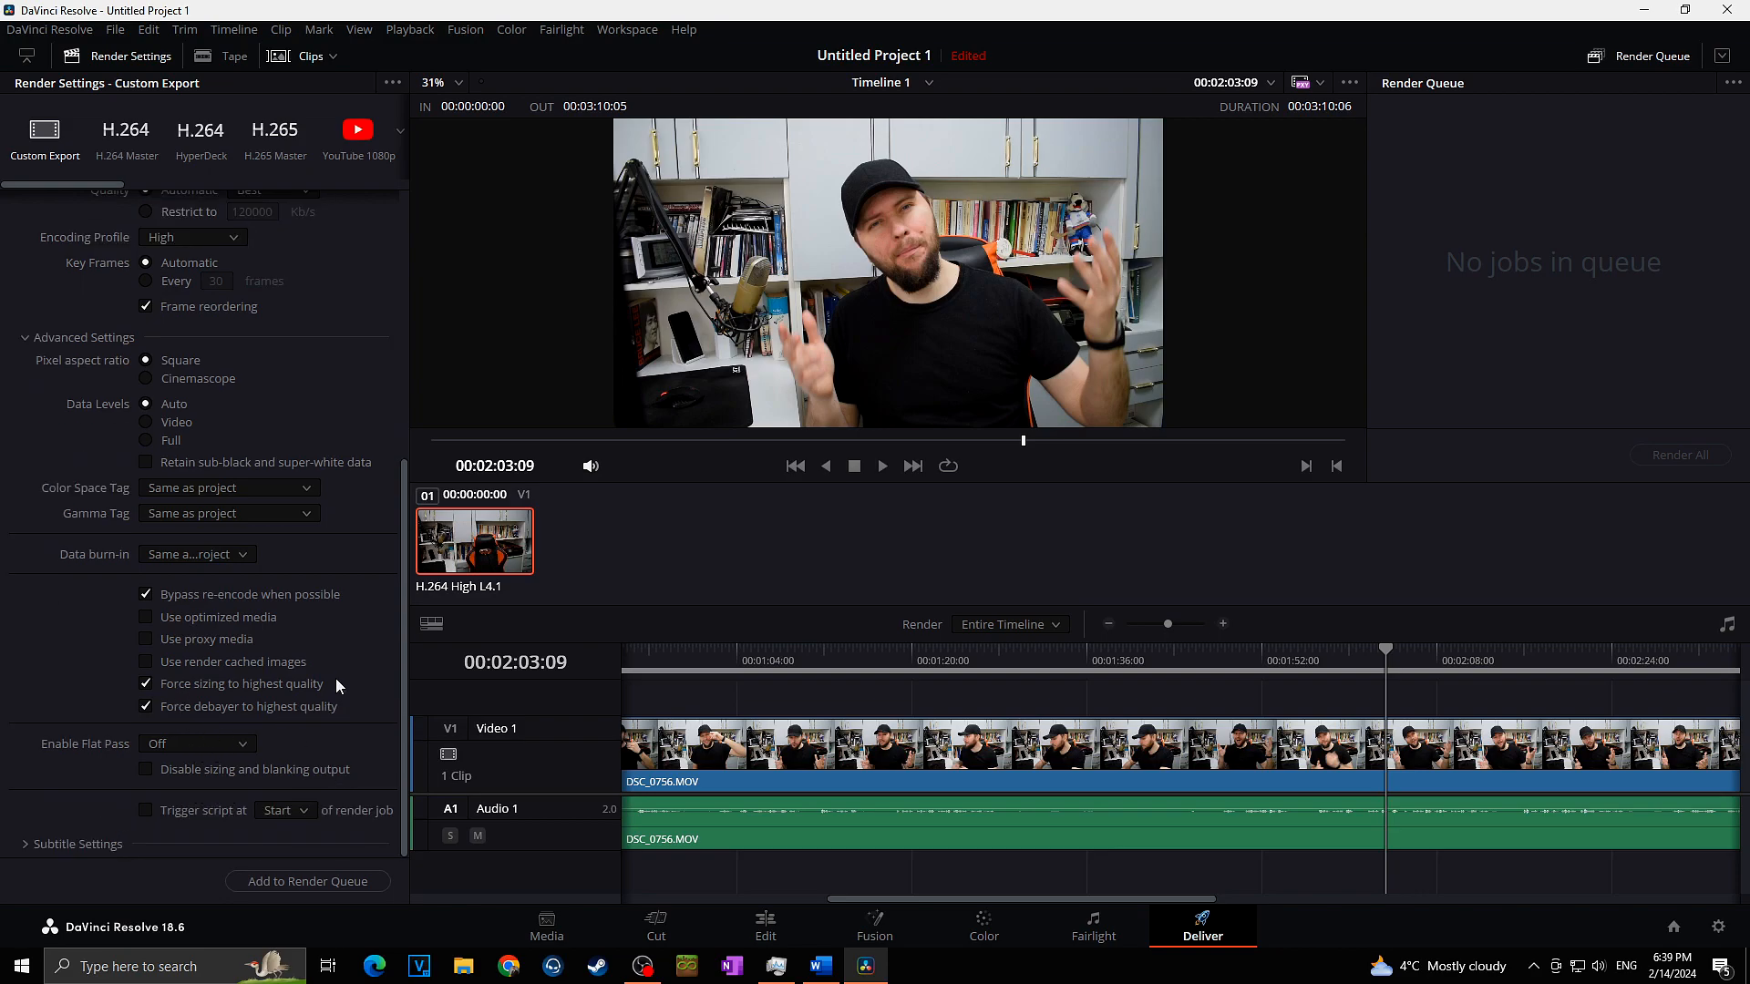
left_click(49, 846)
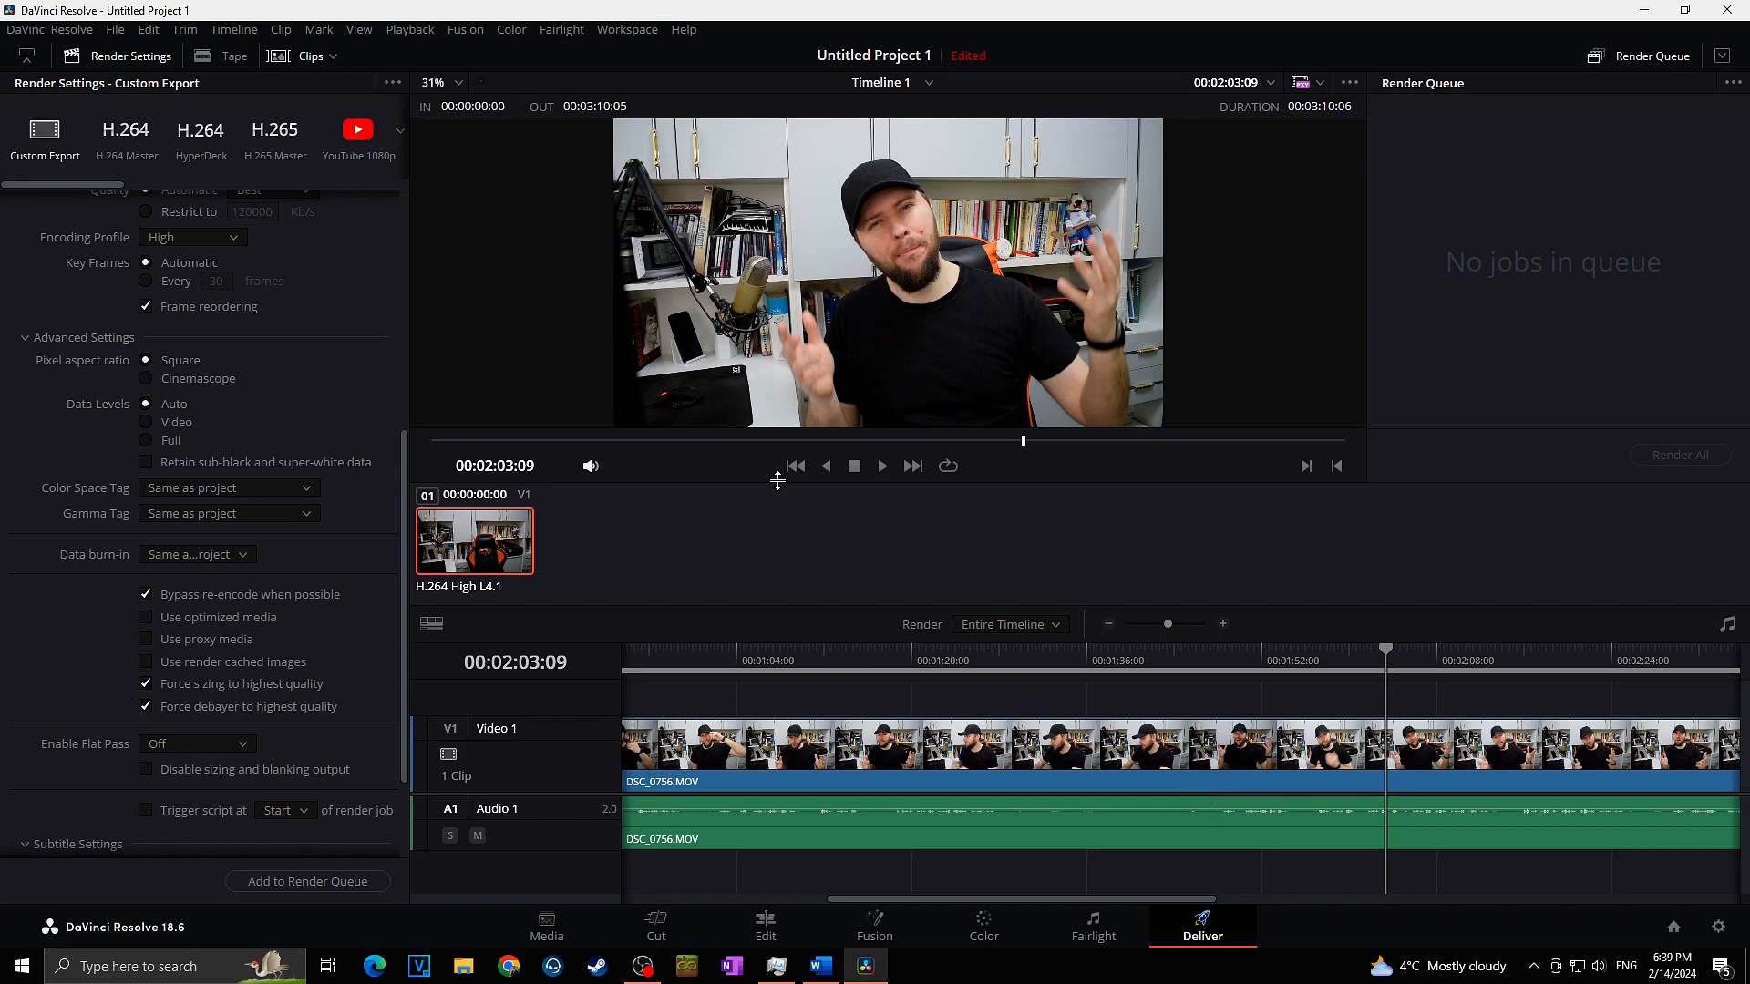
scroll(19, 743, "down", 3)
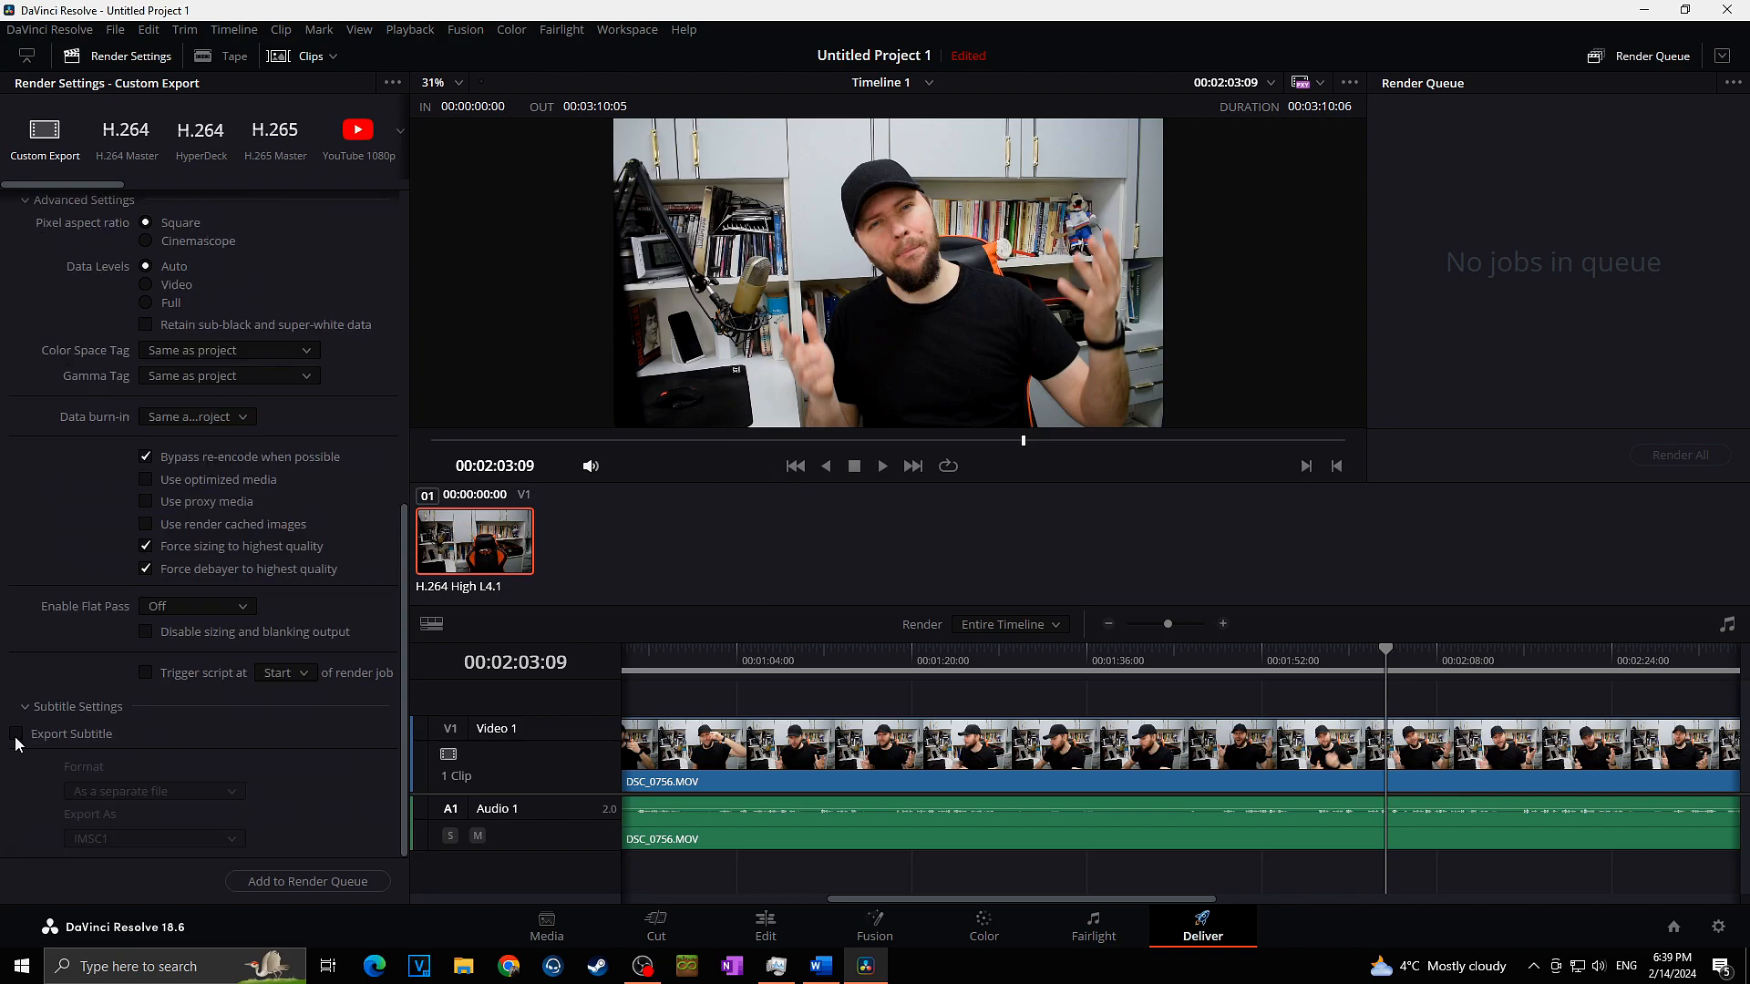
left_click(16, 734)
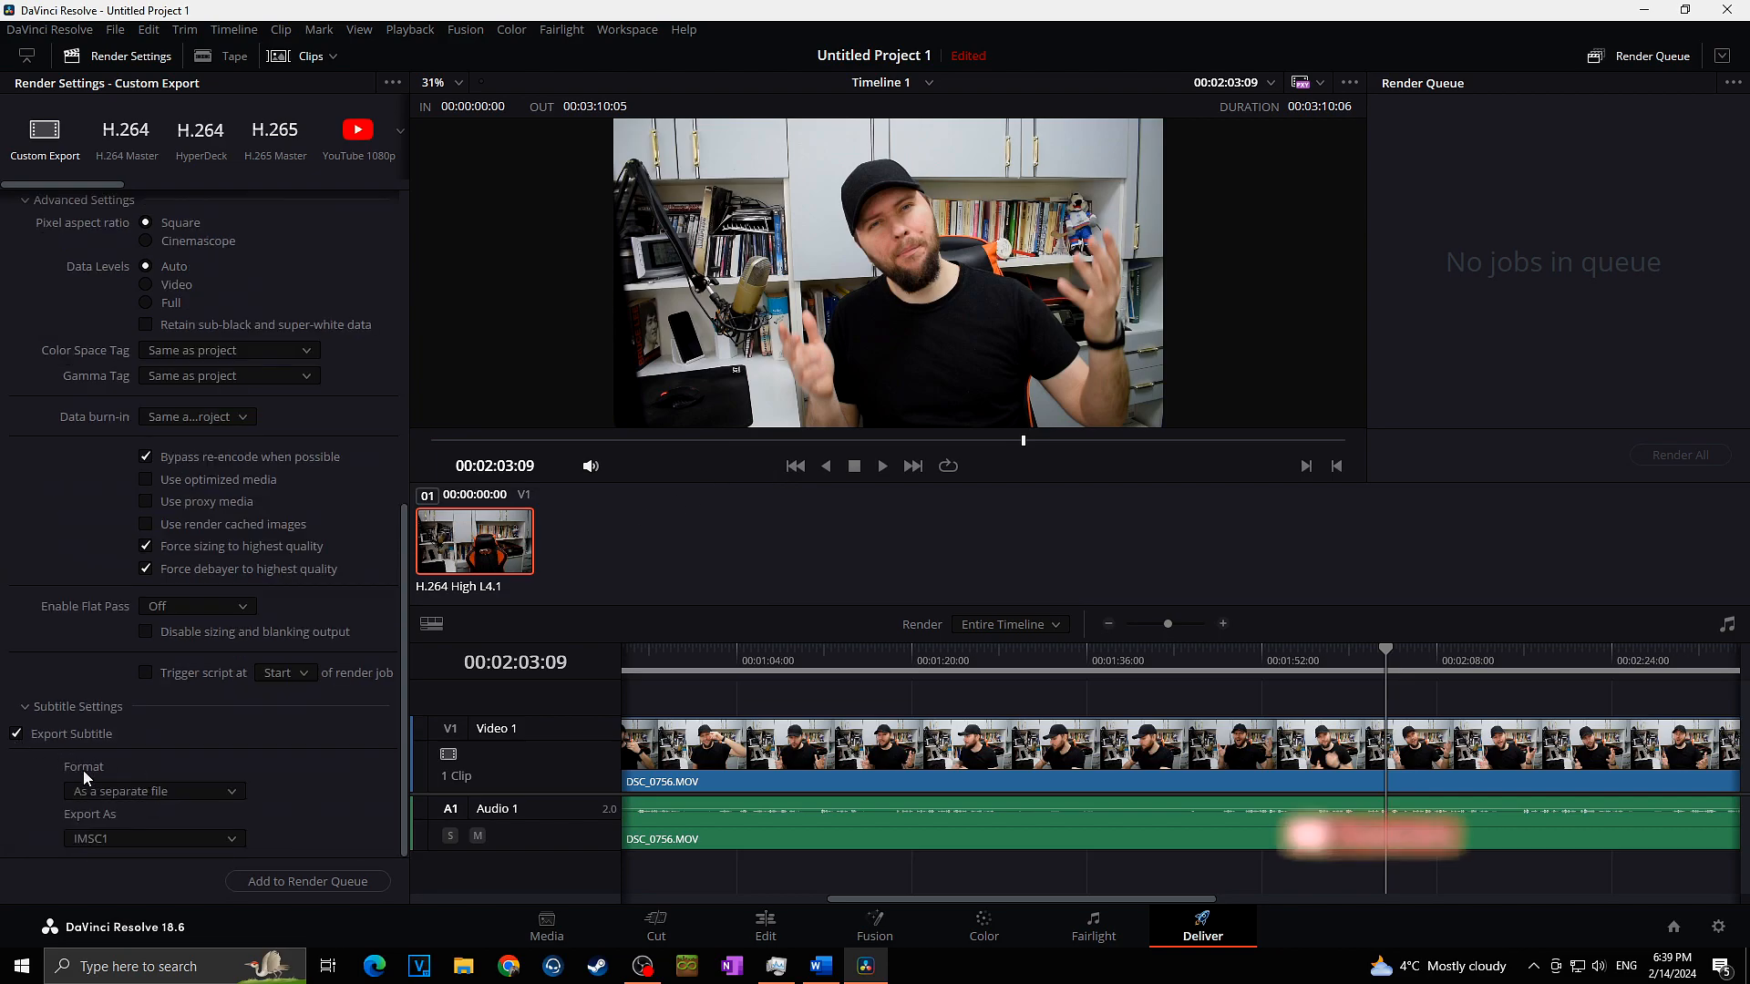
left_click(114, 791)
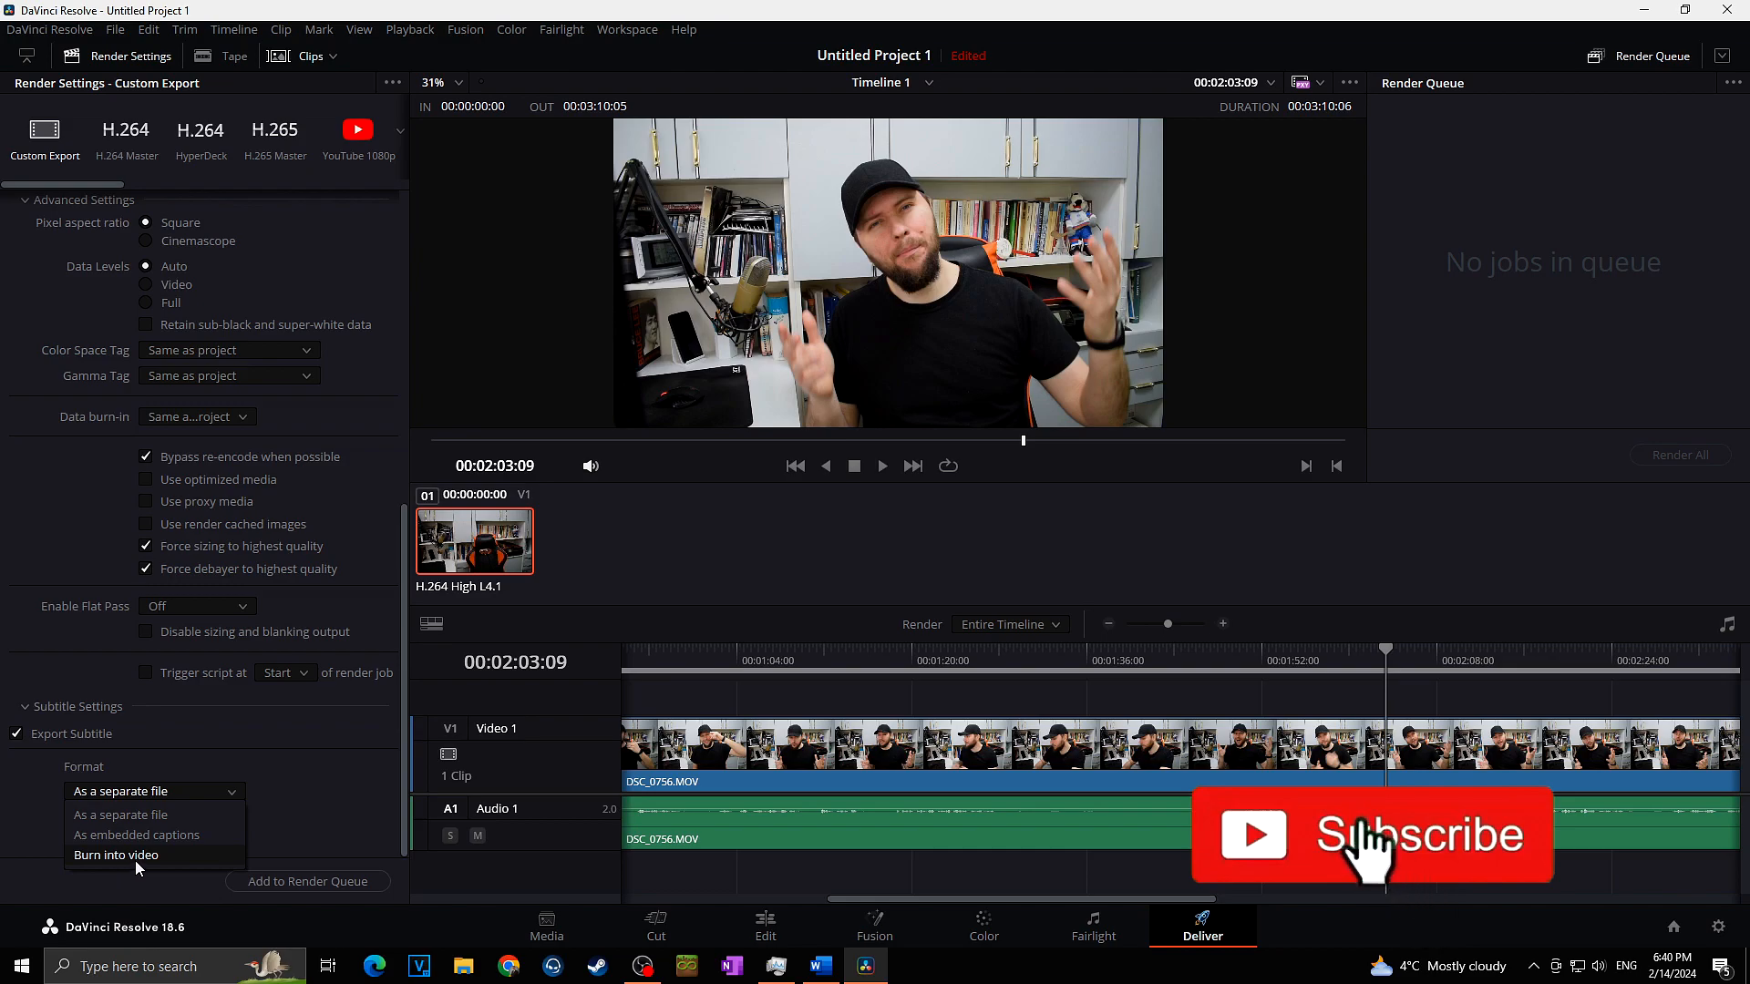
left_click(139, 860)
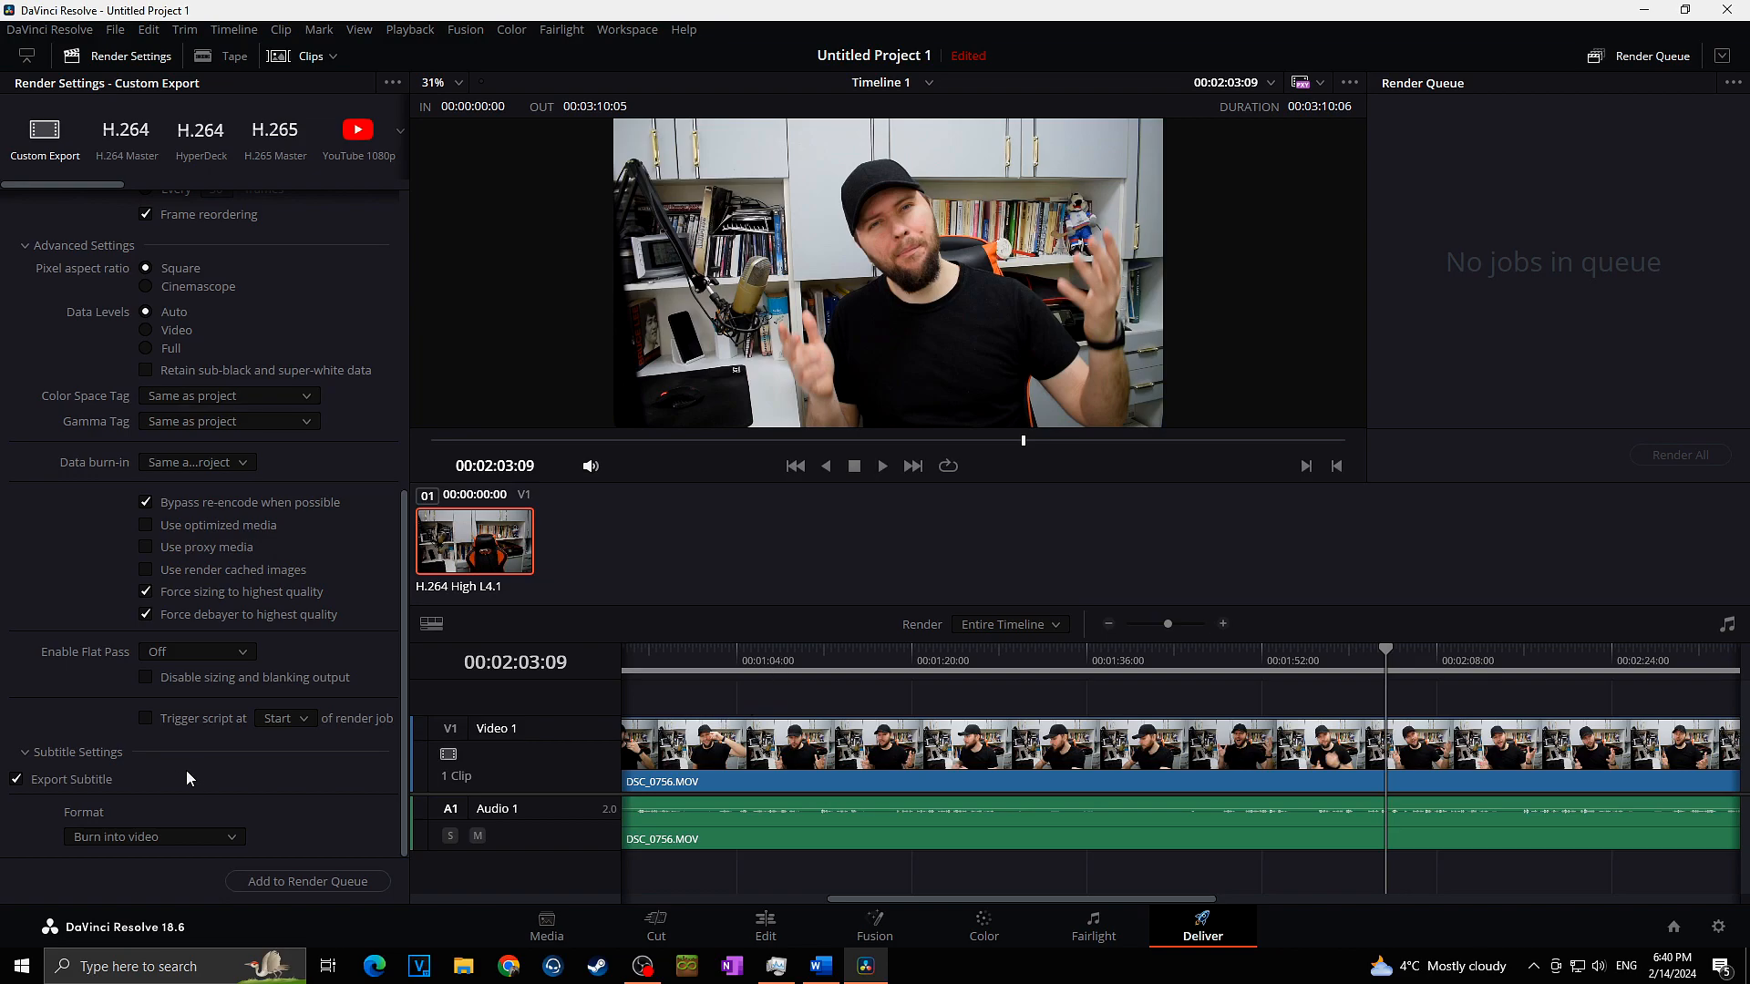
left_click(16, 782)
Set the export's audio codec to Linear PCM with a bit depth of 24
scroll(123, 638, "up", 6)
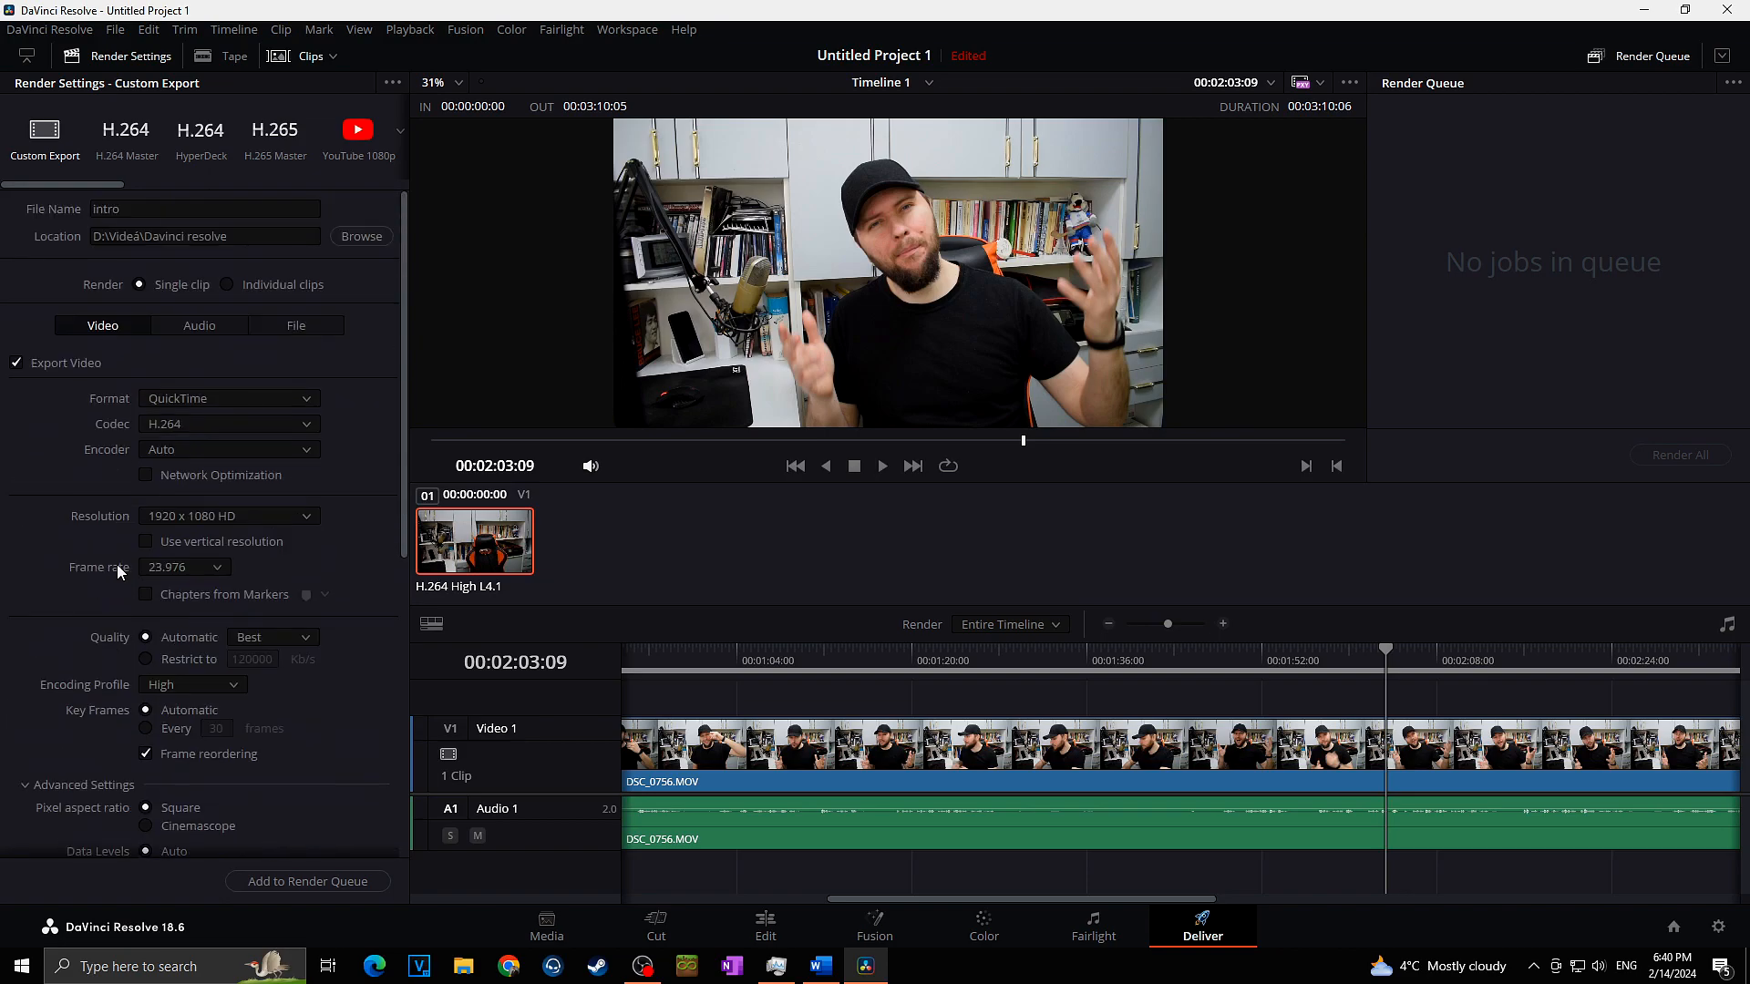
left_click(189, 335)
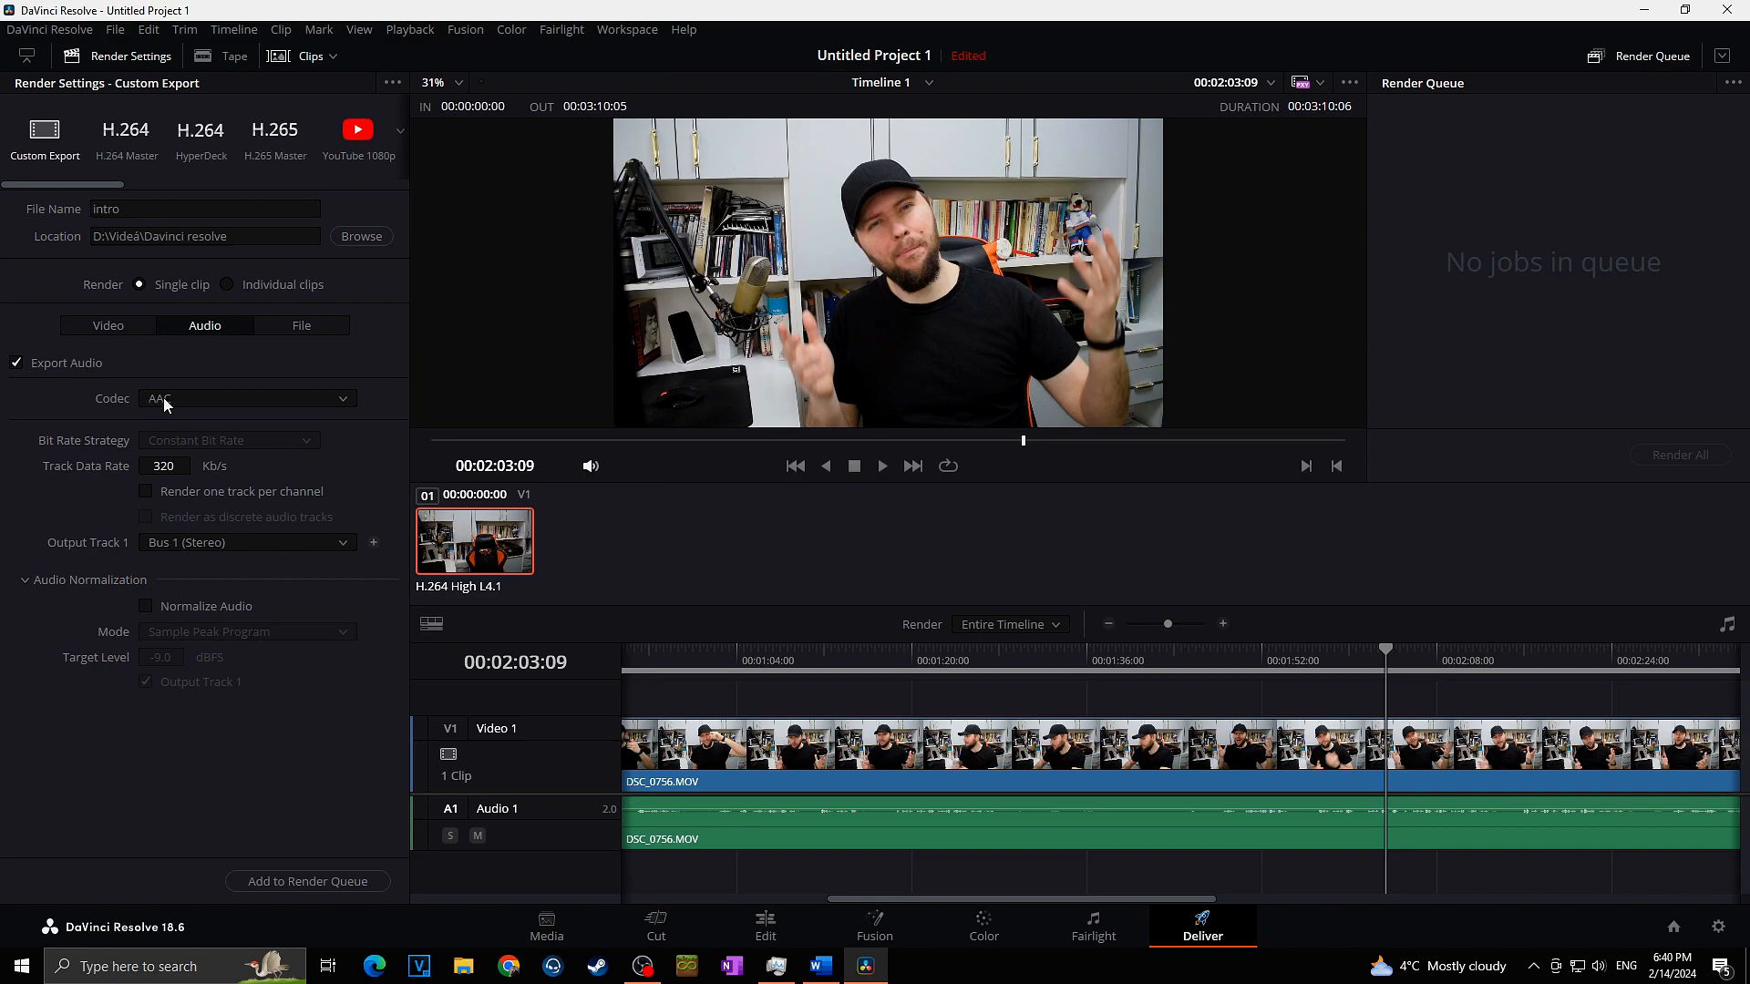
left_click(201, 399)
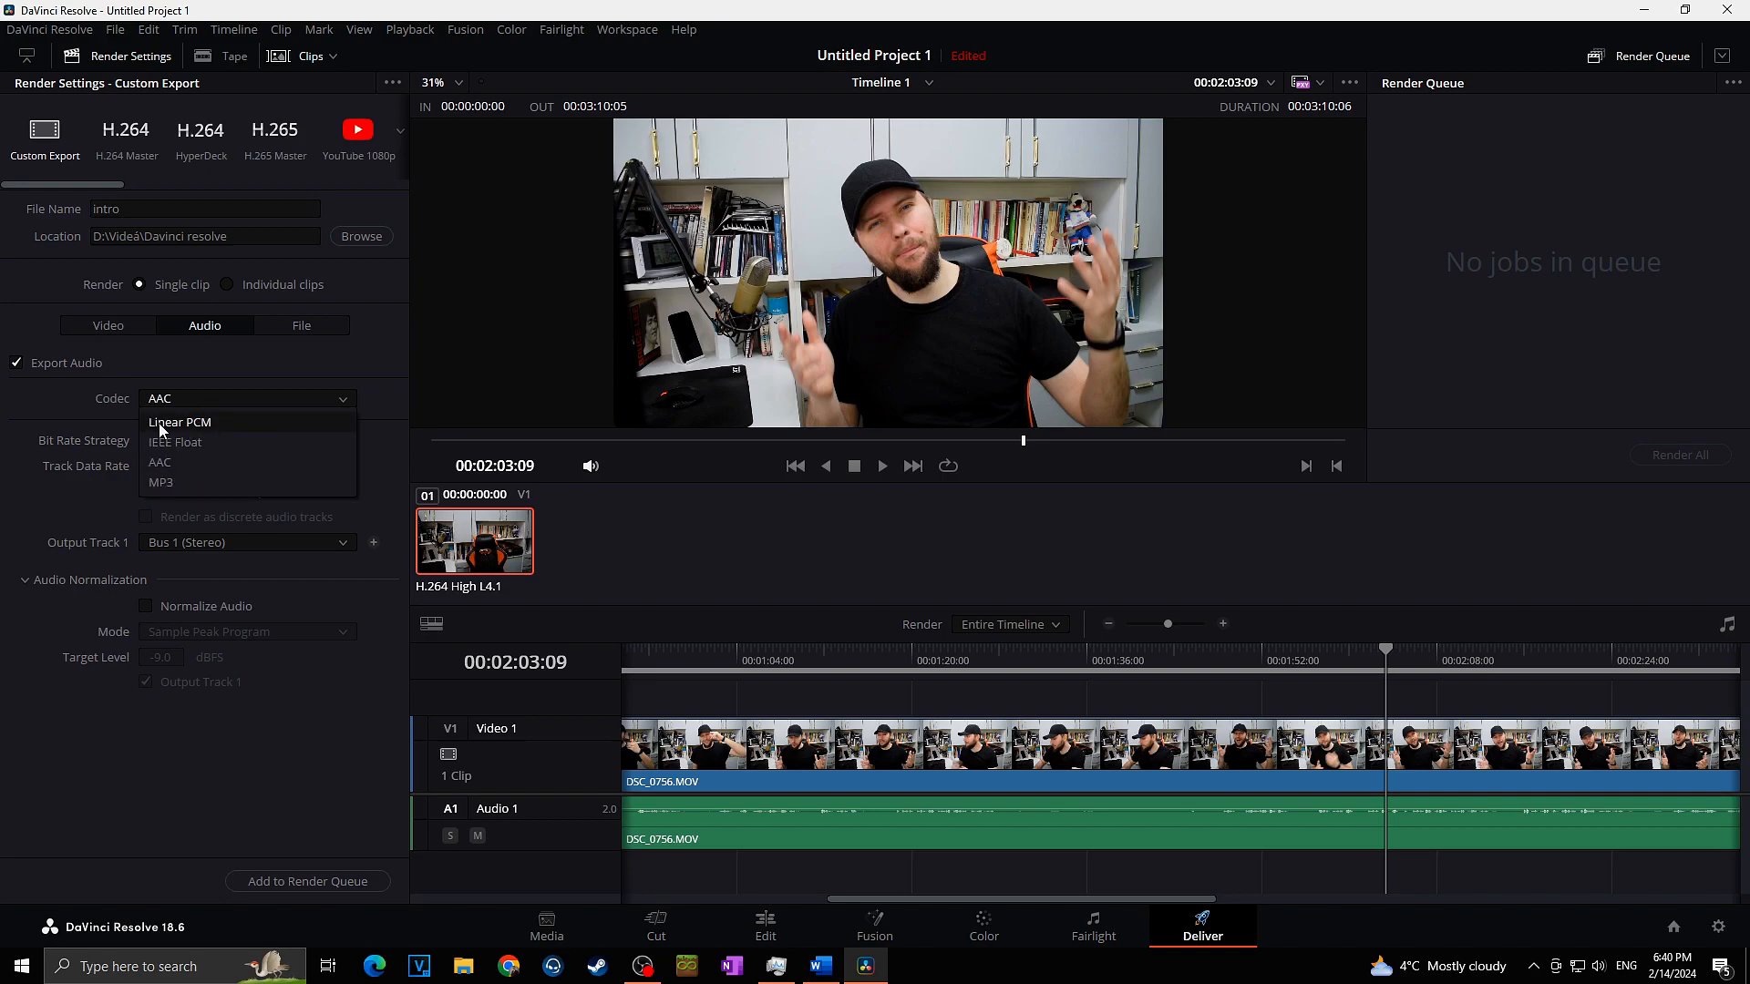
left_click(220, 423)
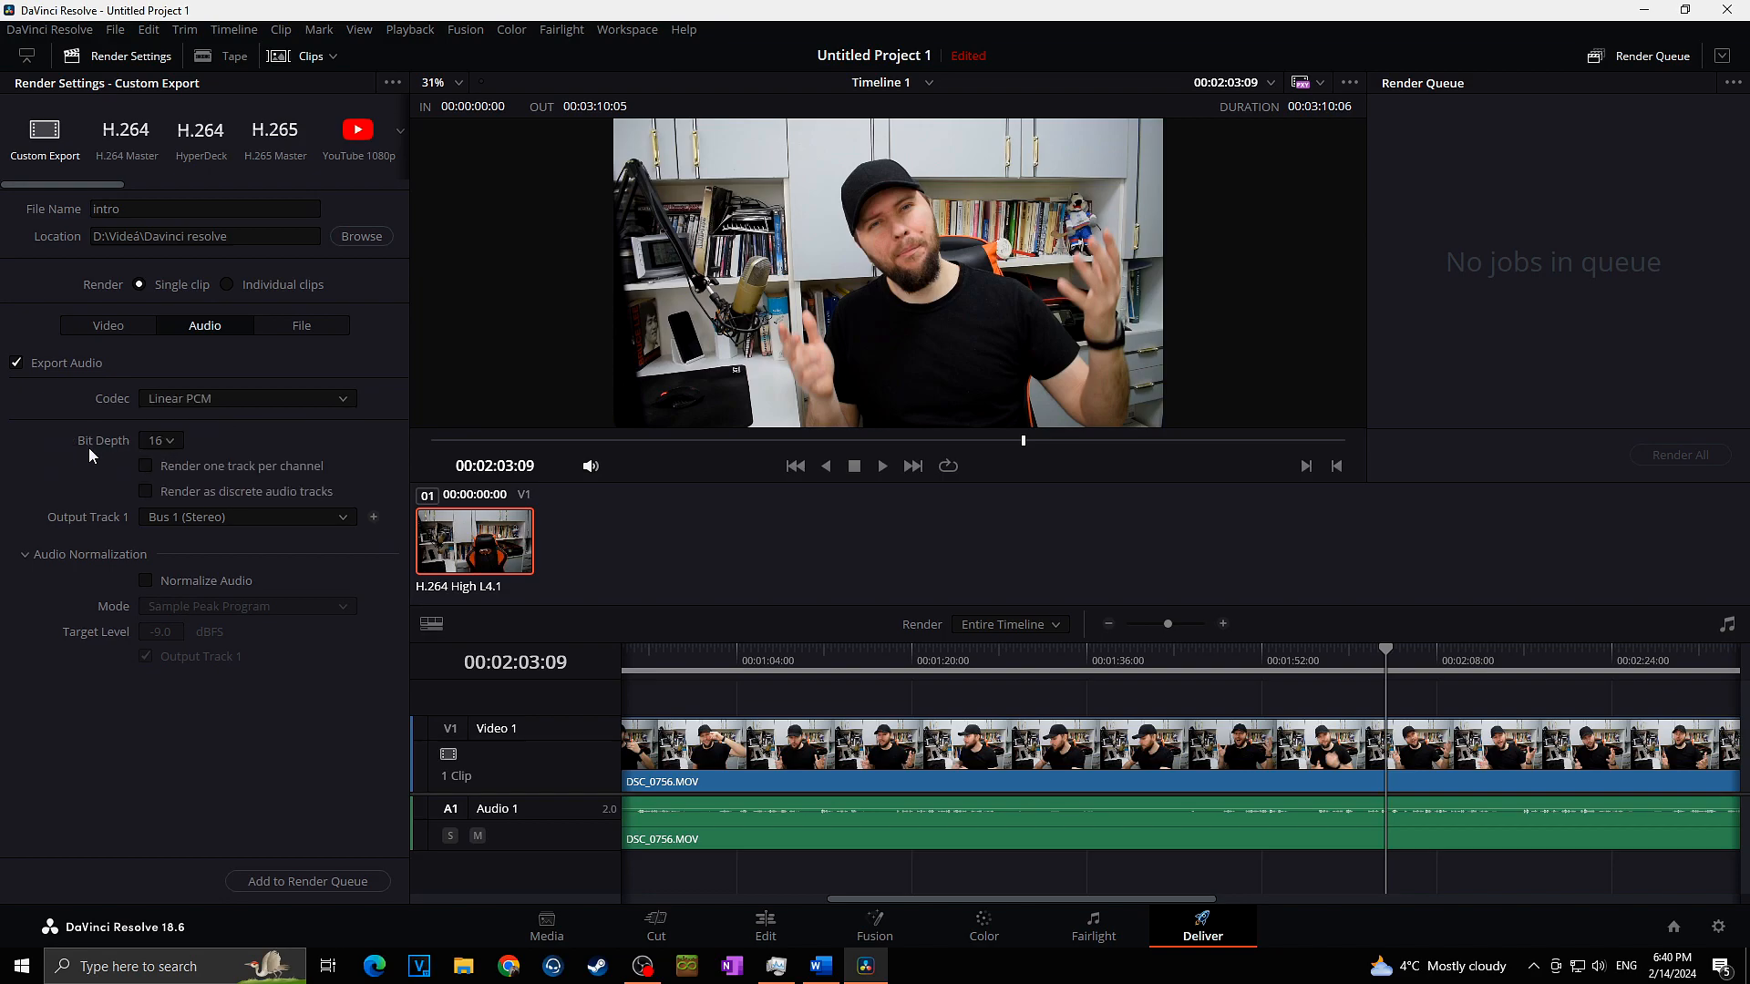
left_click(173, 442)
Turn on audio normalization, look through its modes, and turn normalization off again
left_click(146, 581)
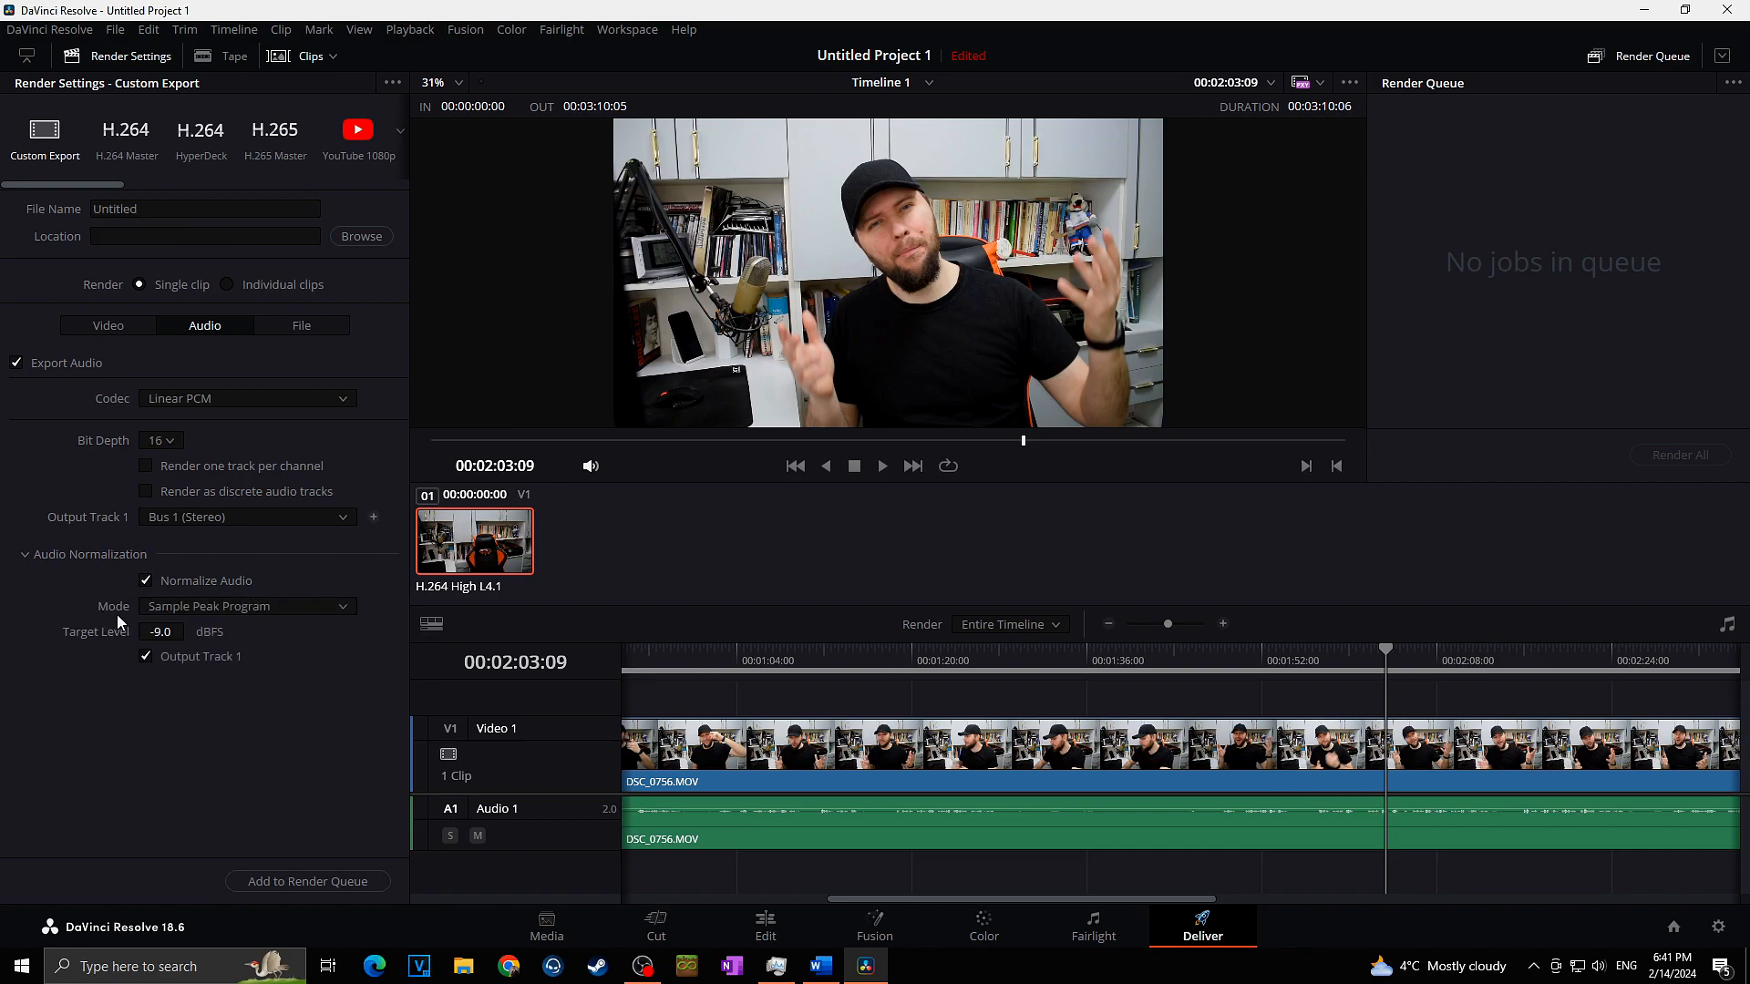
left_click(308, 612)
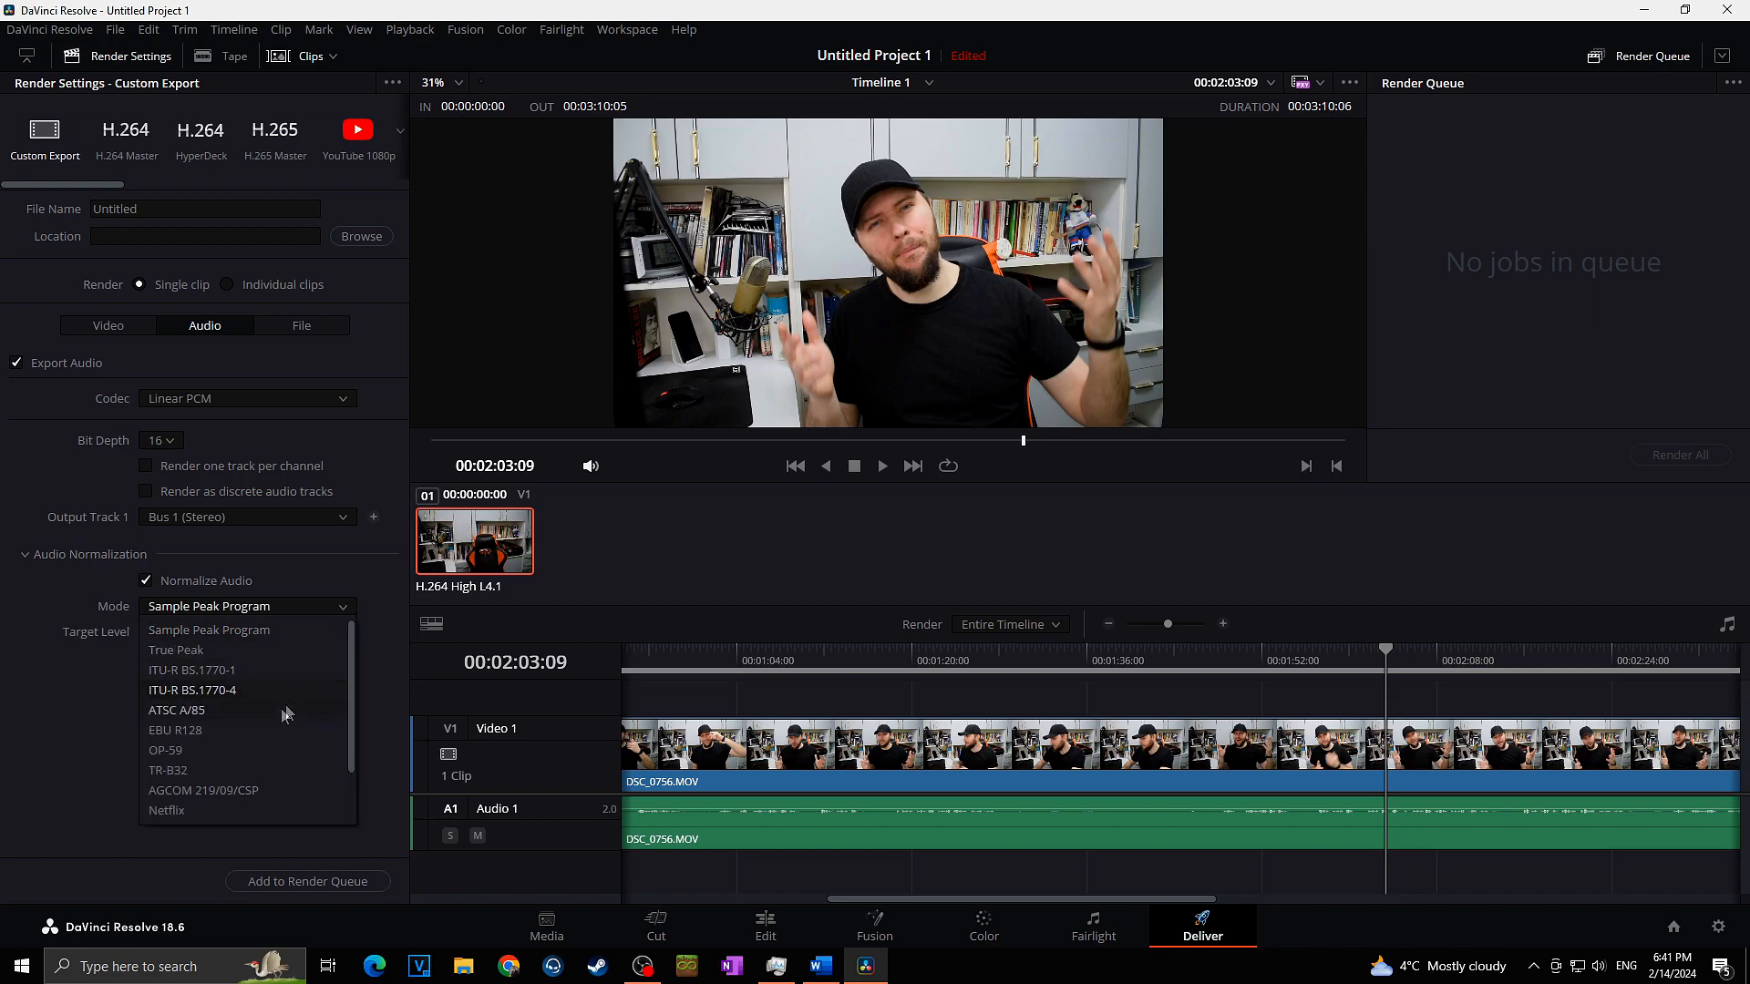
left_click(200, 770)
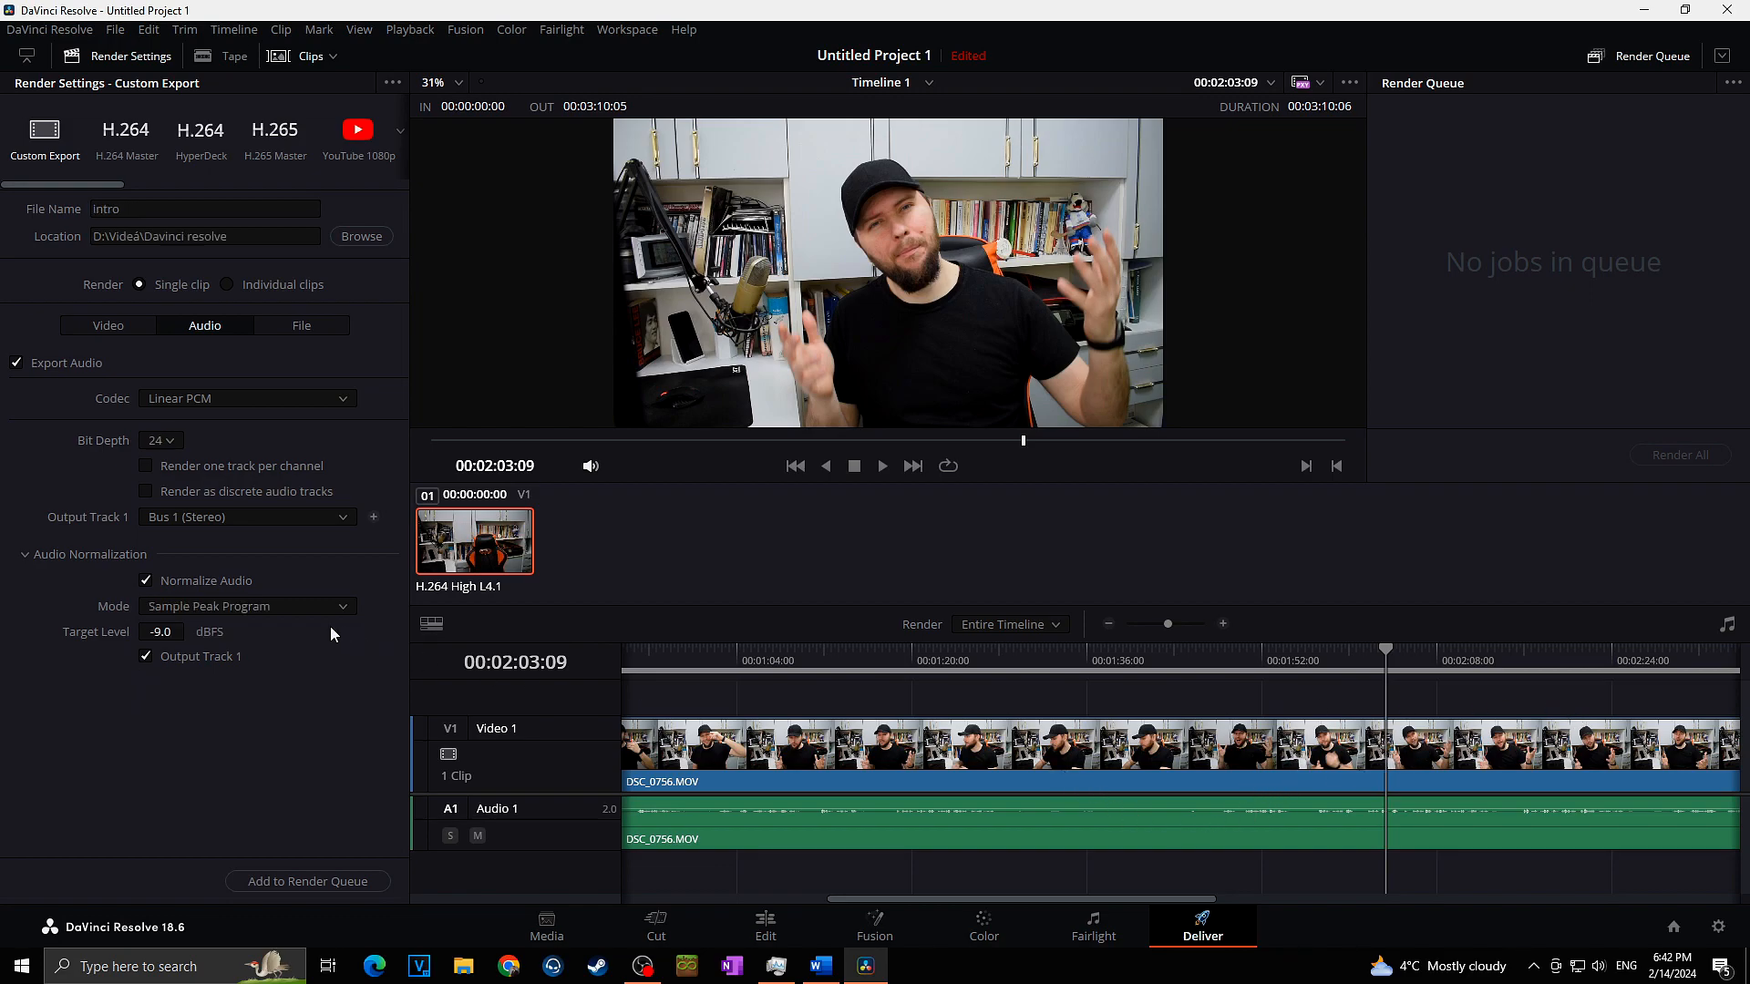
left_click(146, 581)
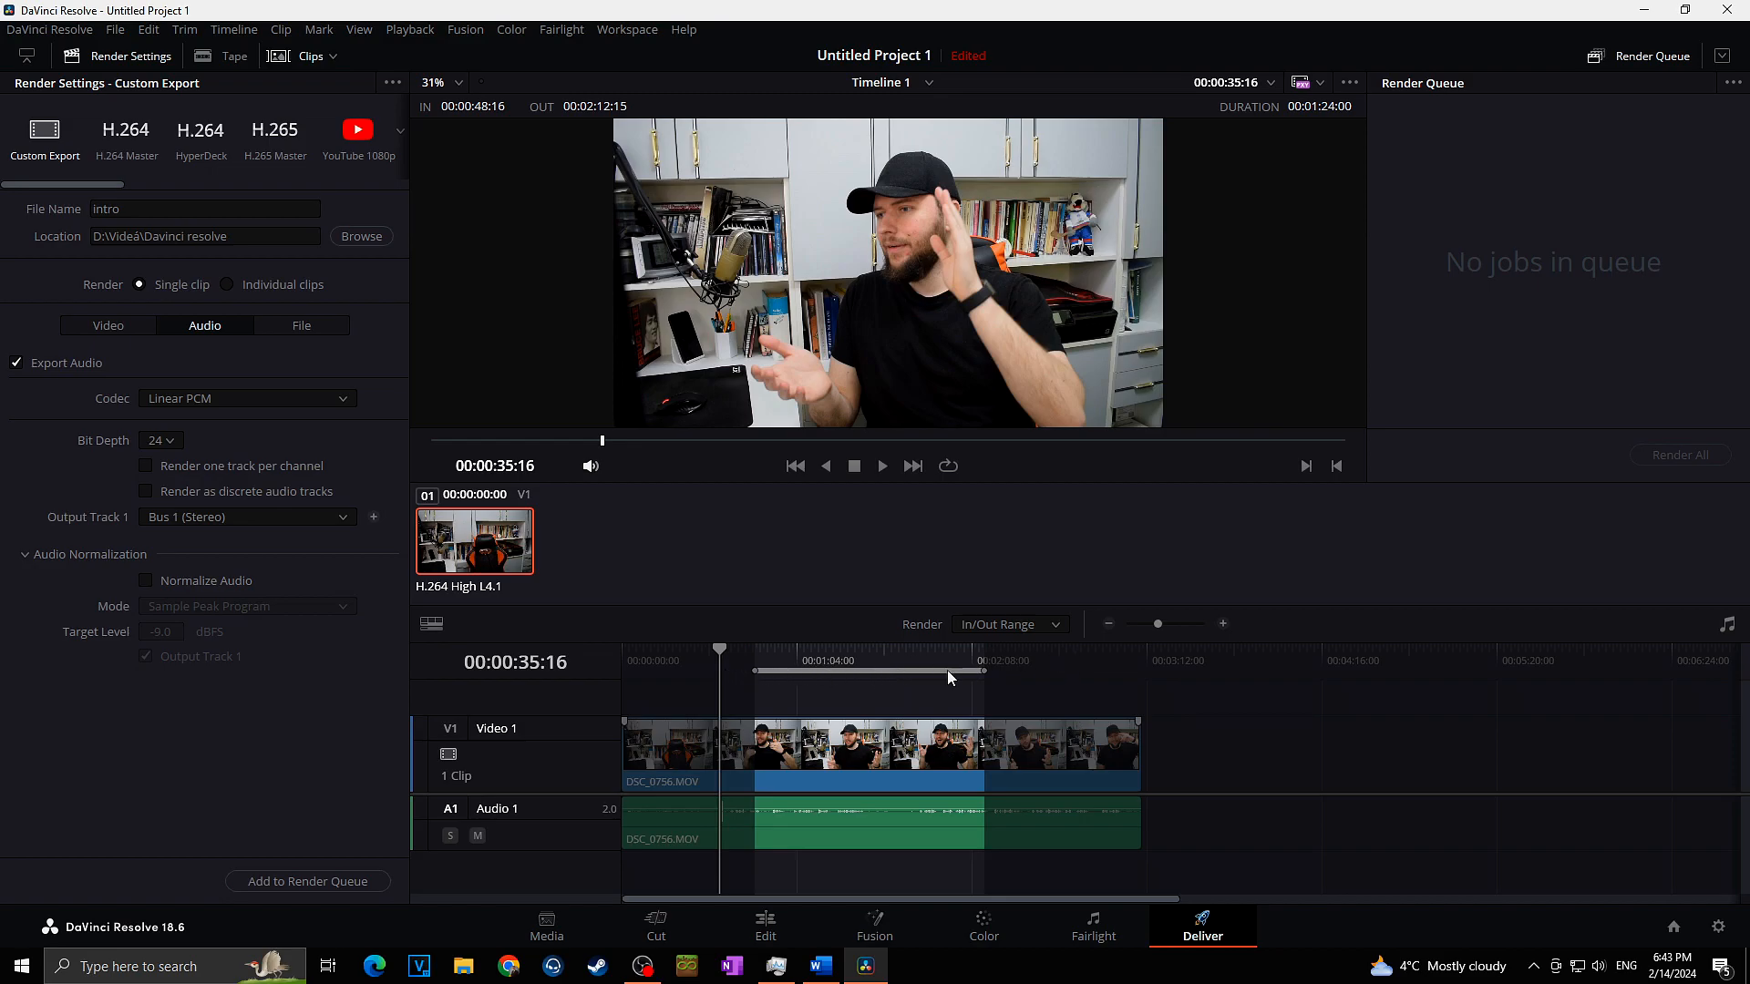
Set the render range's in point to 00:00:00:00 and its out point to 00:03:08:00 near the clip's end
left_click(621, 663)
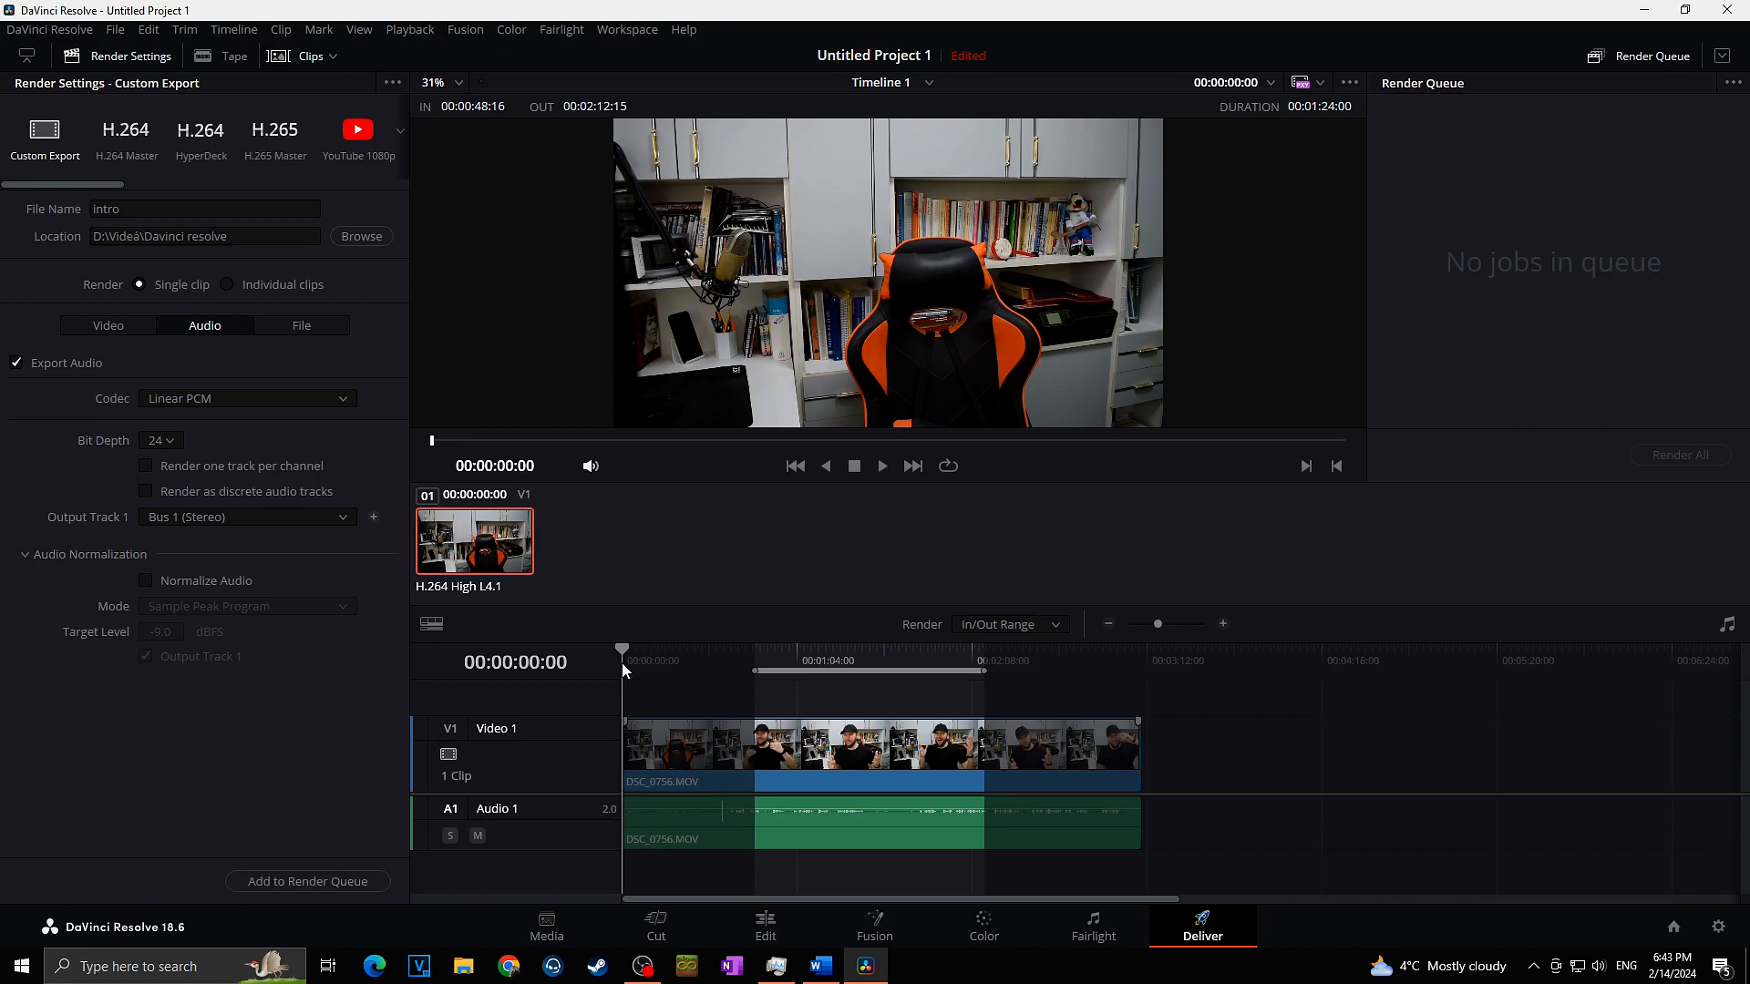
key("i")
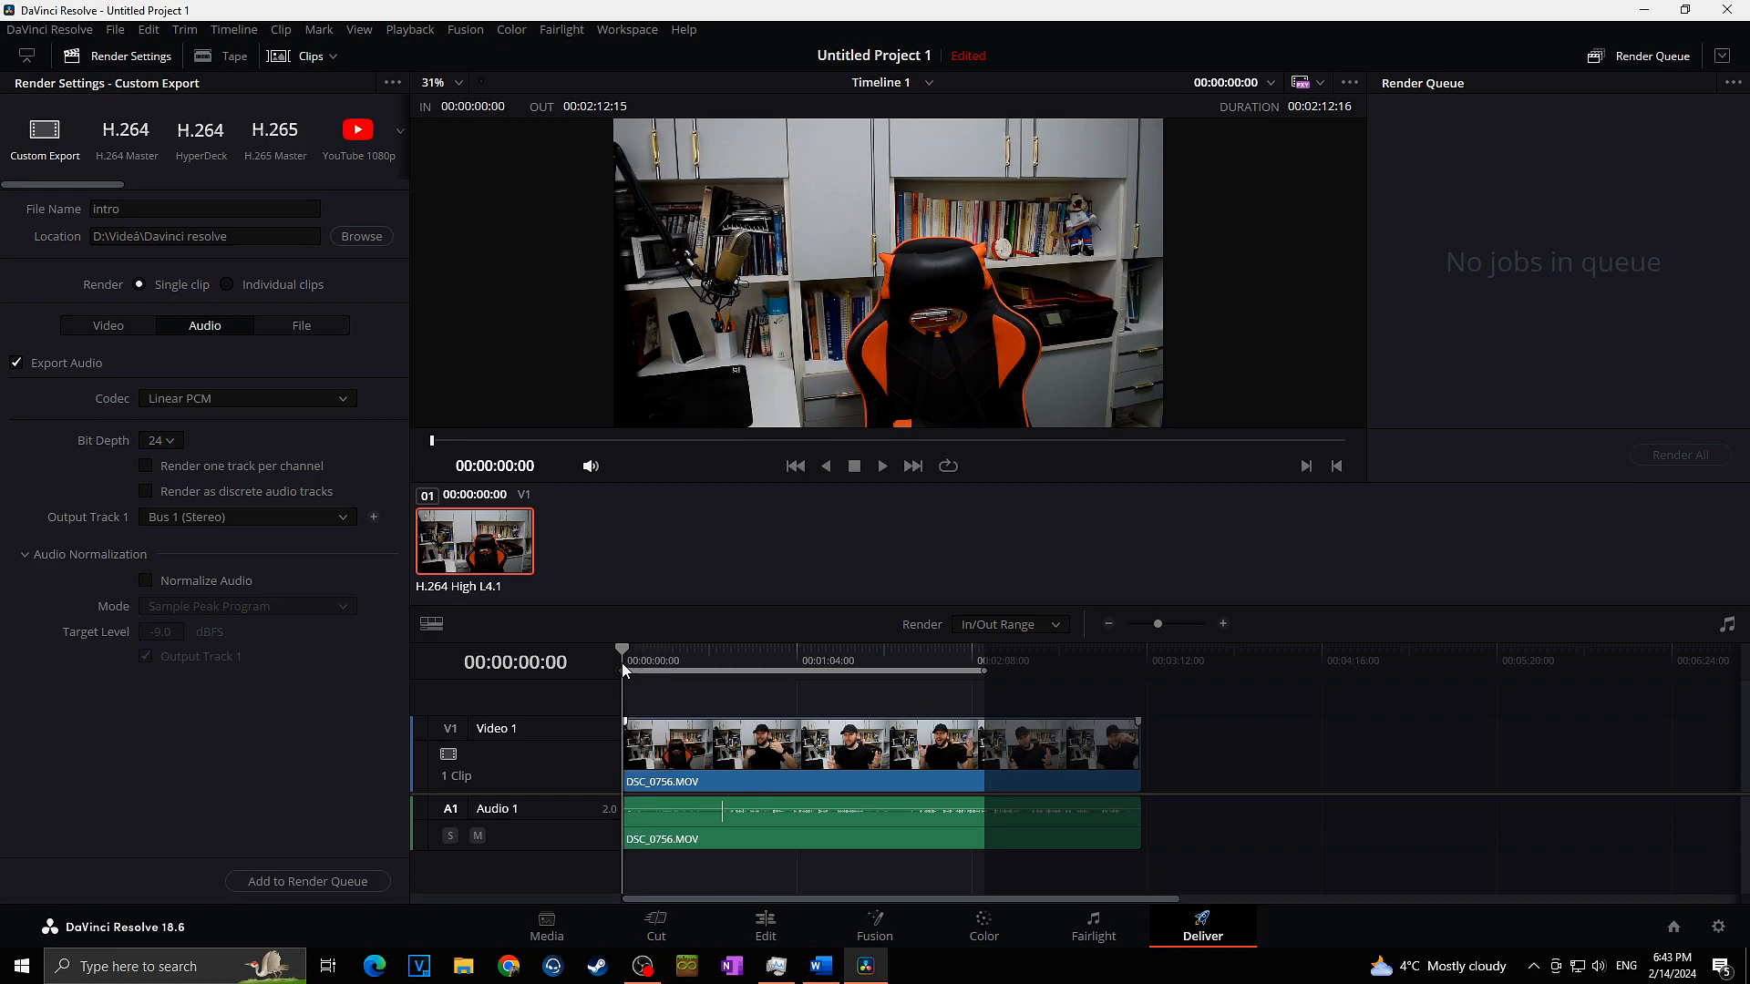
left_click(1136, 658)
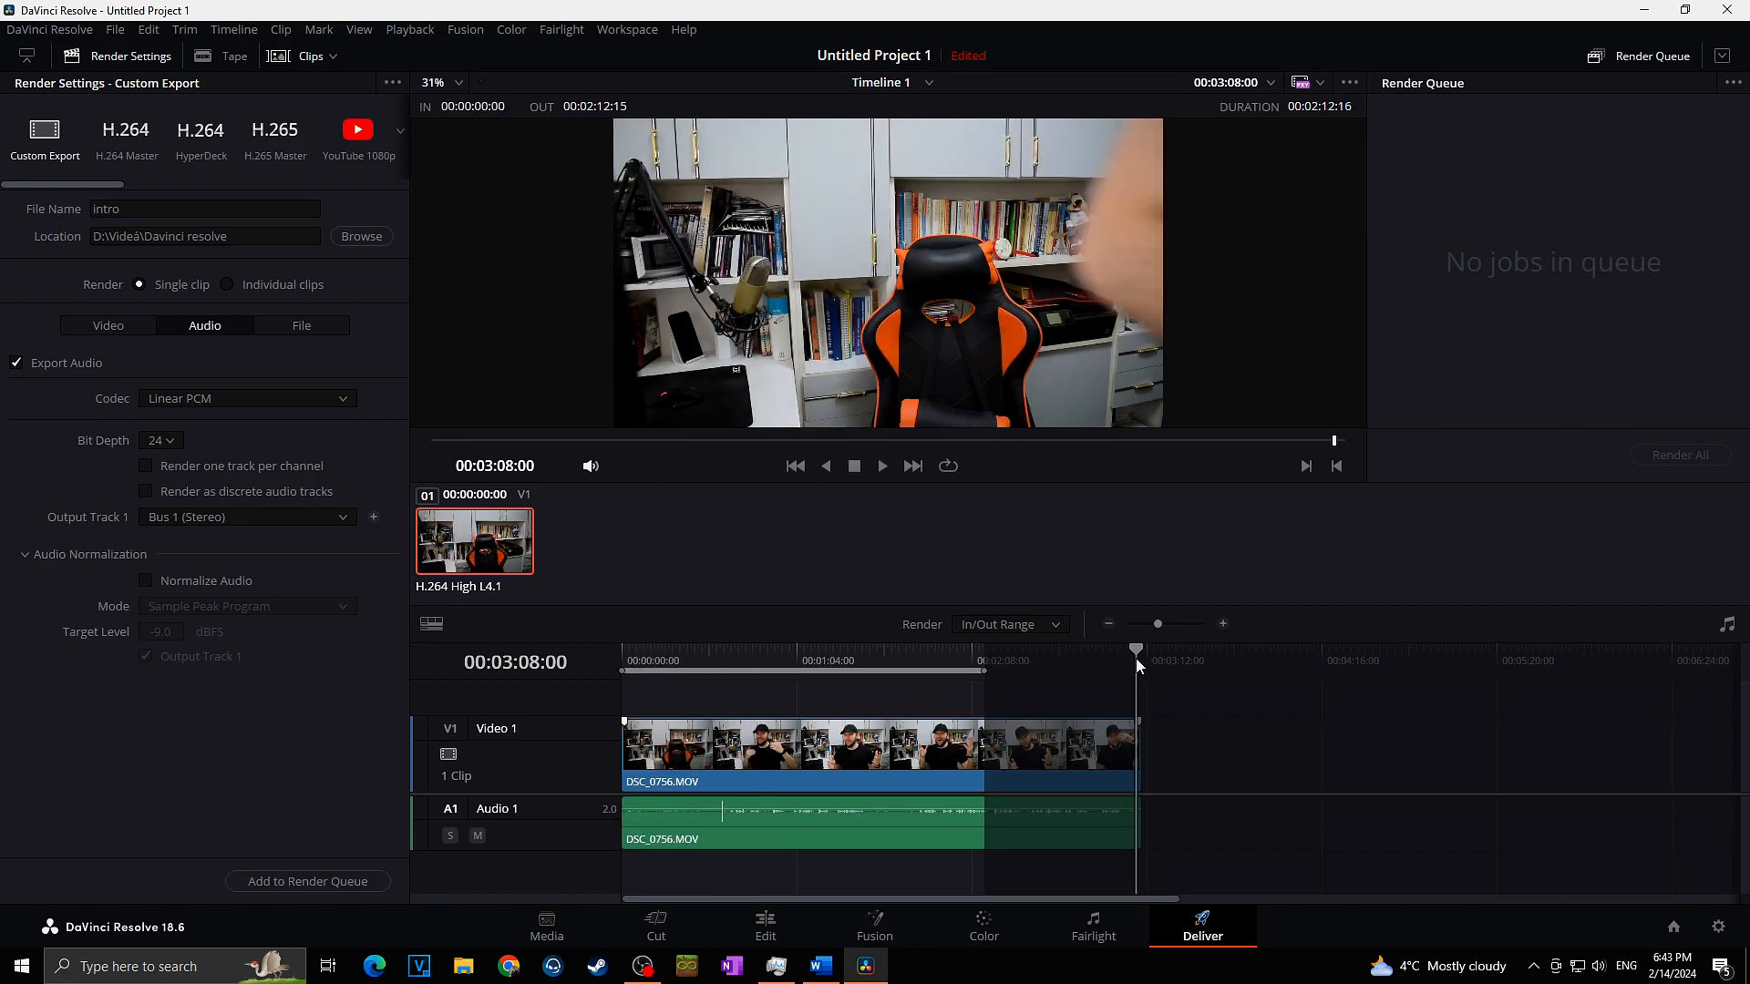
key("o")
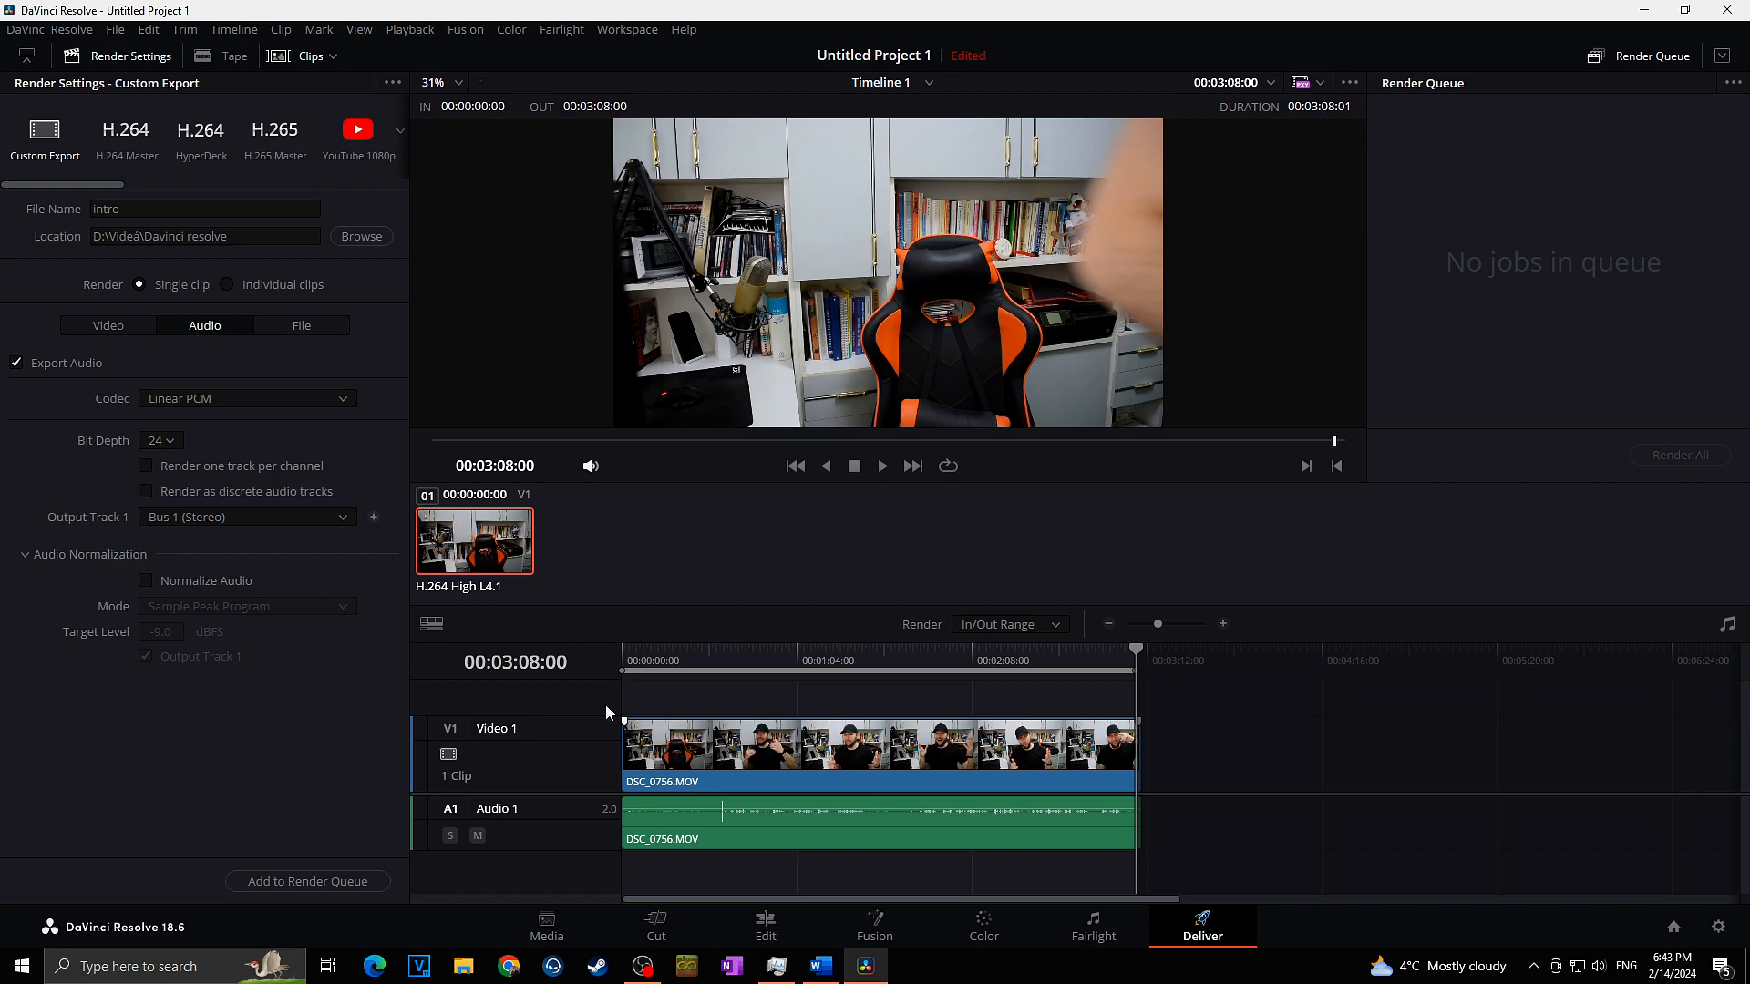
Add the intro export to the render queue and start rendering all jobs
left_click(282, 882)
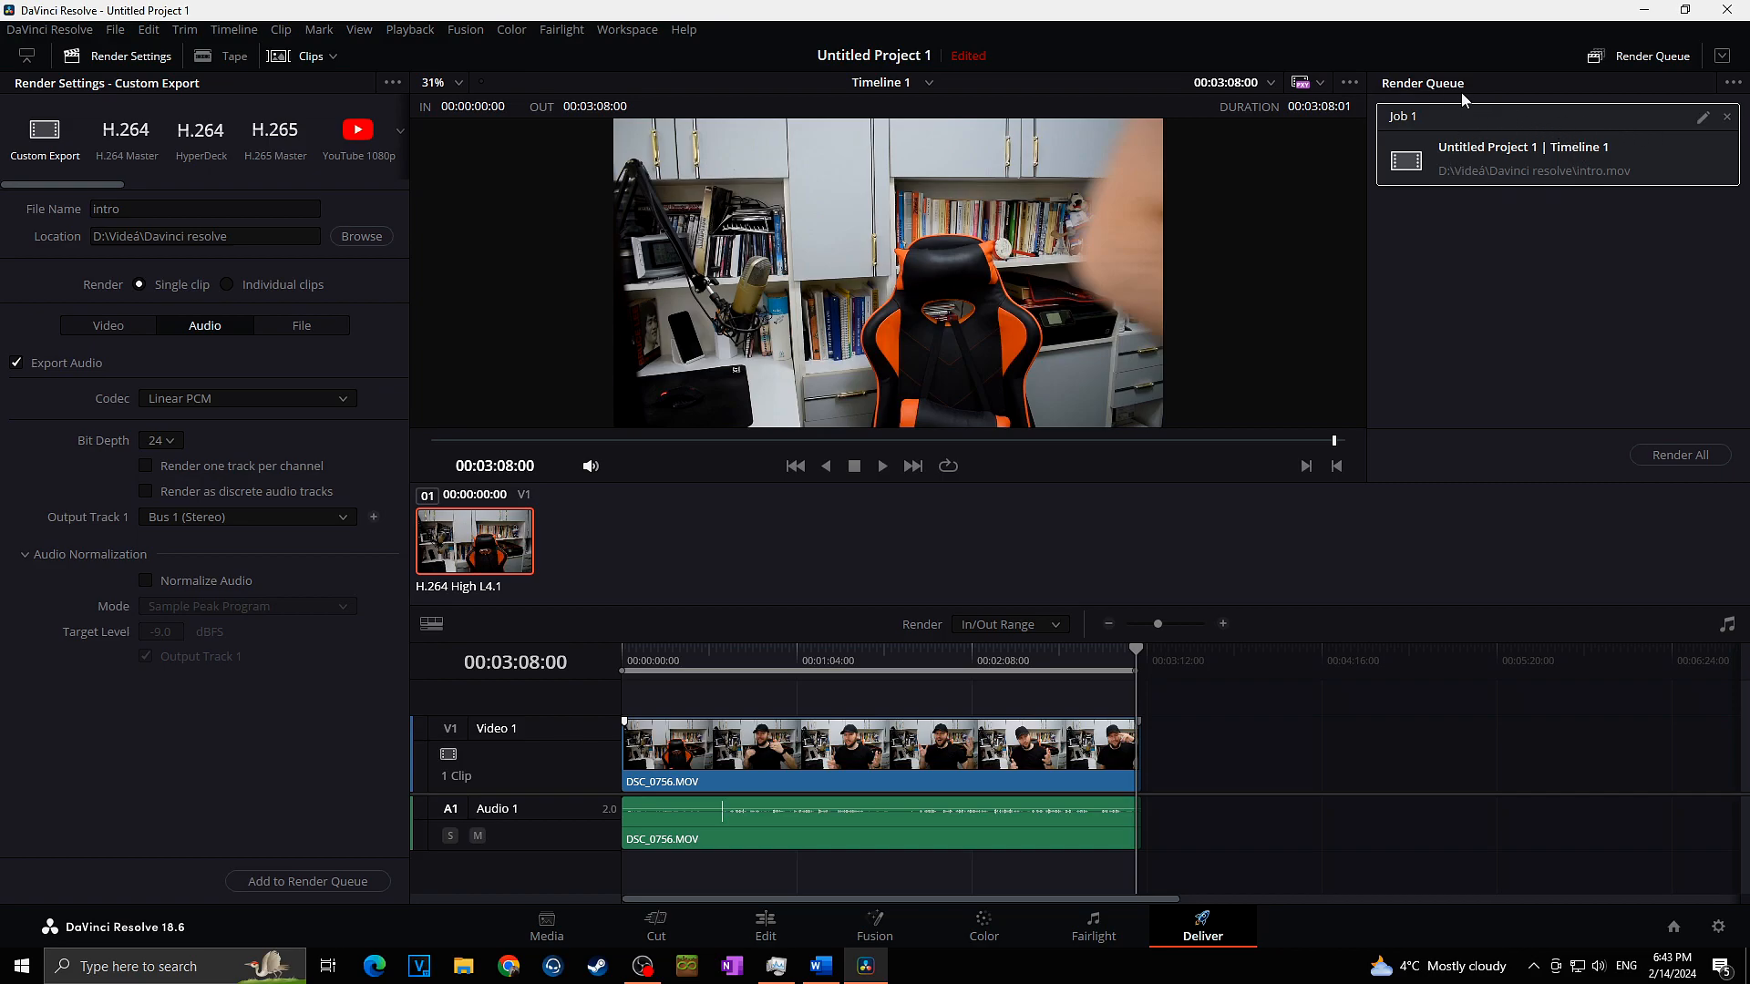
left_click(1681, 461)
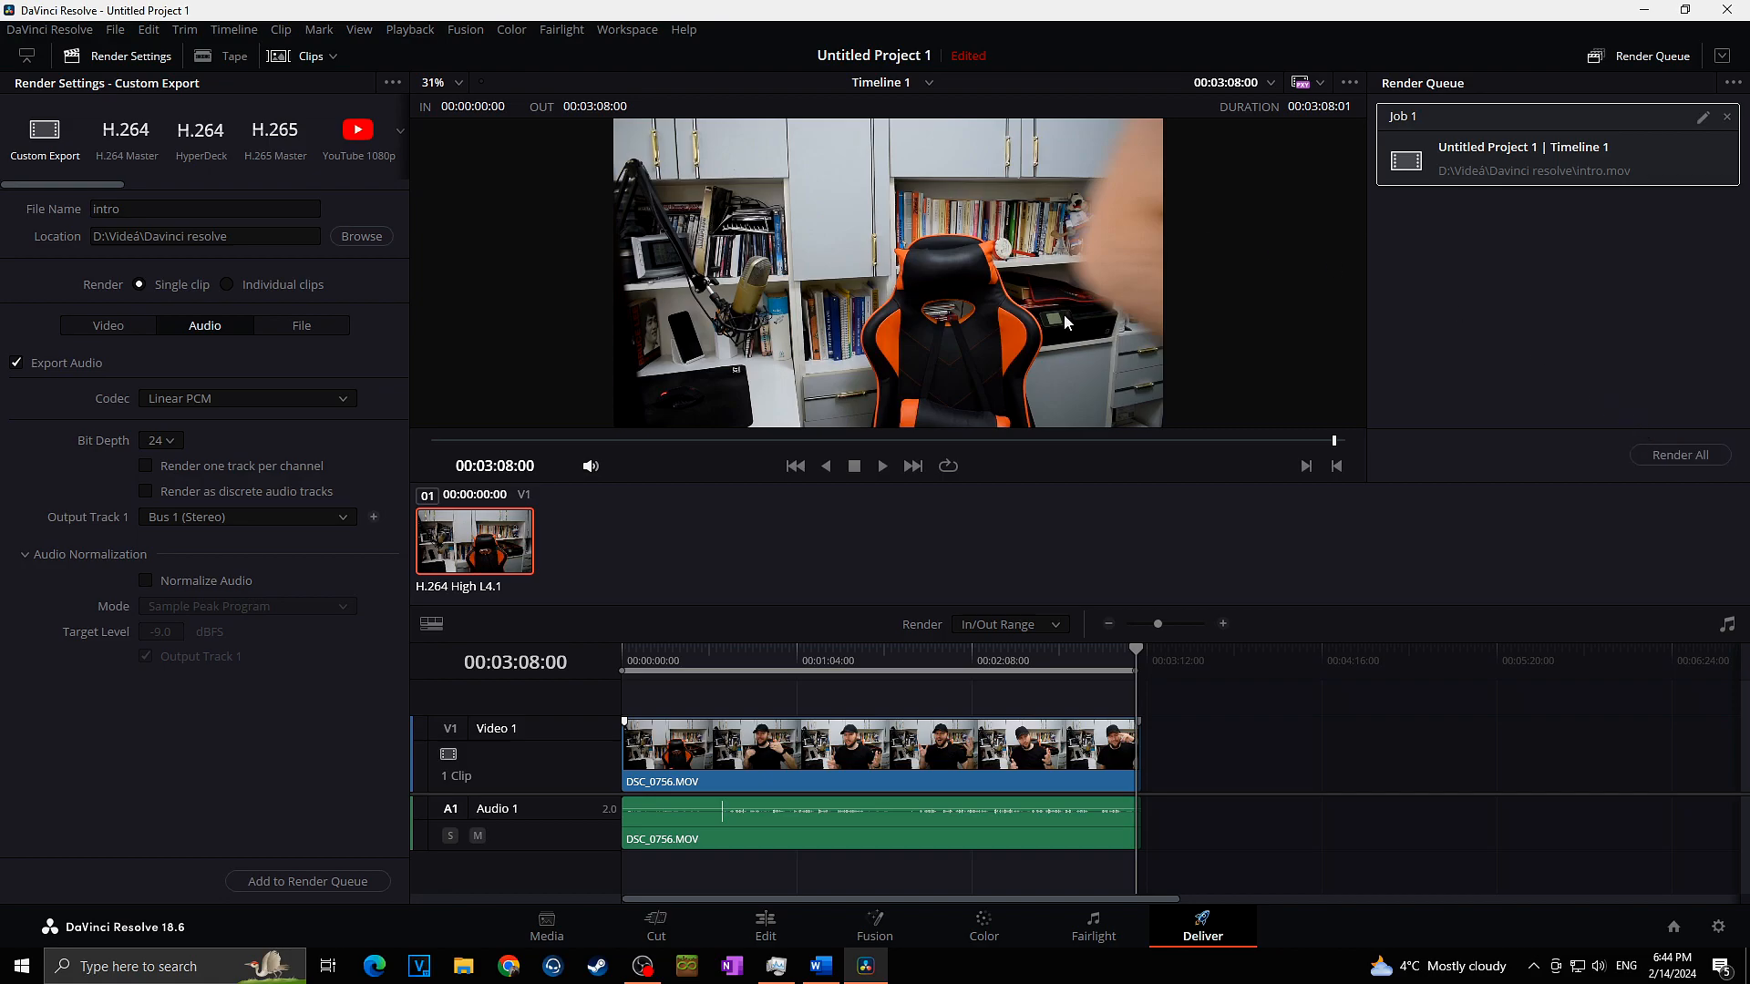